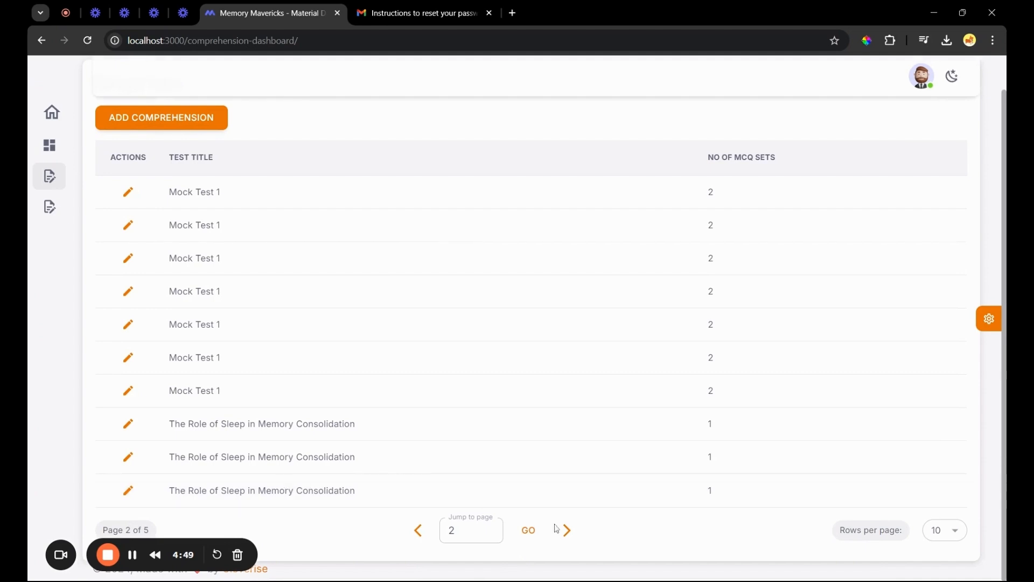
Go to the last page of the tests list and open the Memory Enhancement I test for editing
left_click(568, 555)
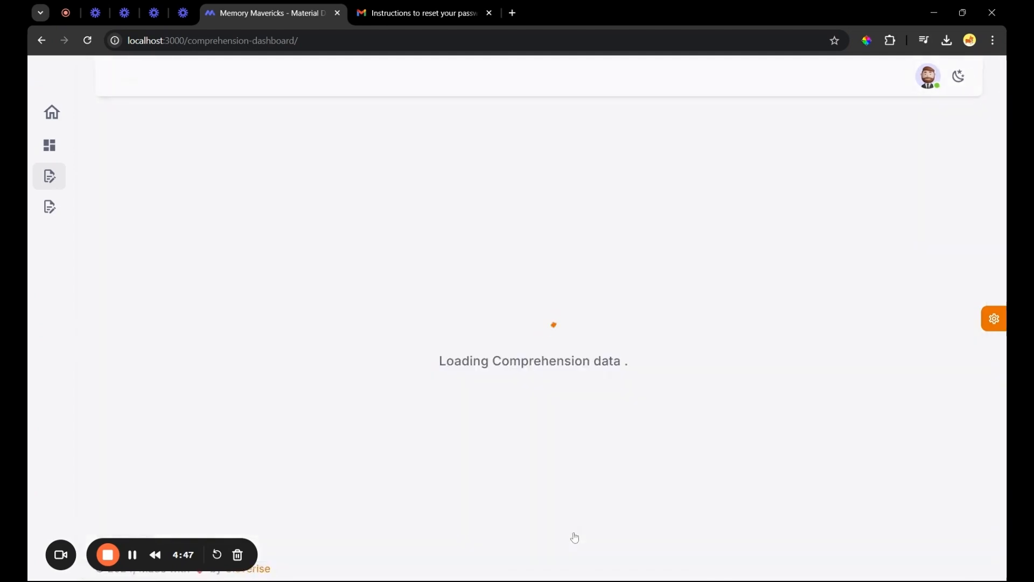
left_click(568, 538)
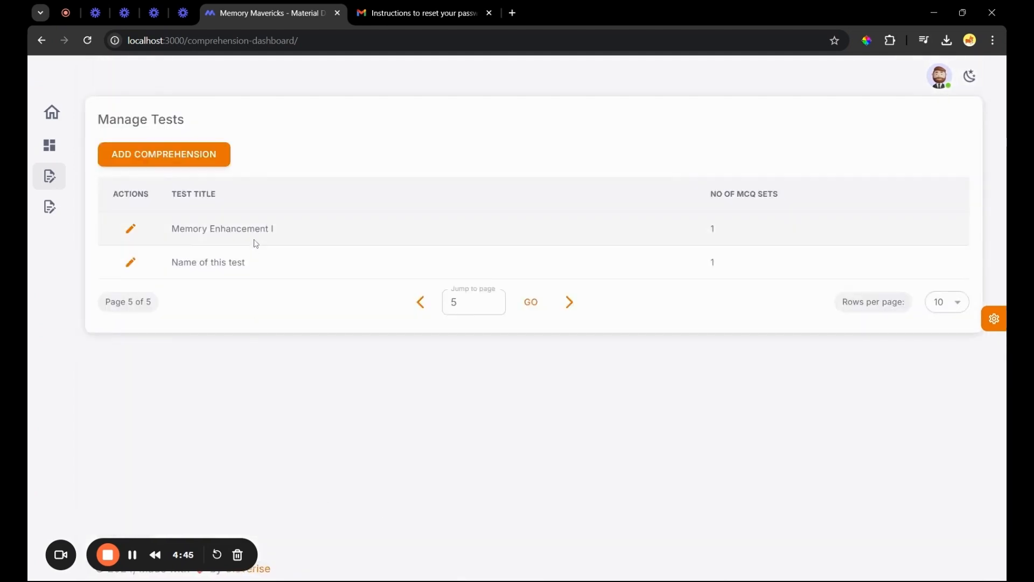
left_click_drag(249, 264, 173, 263)
left_click(249, 274)
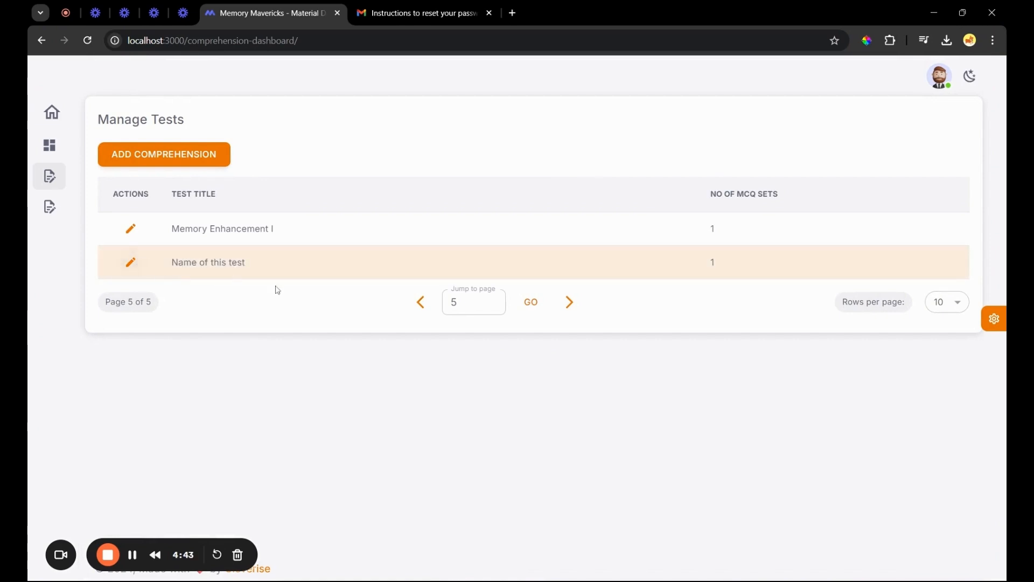
left_click(419, 304)
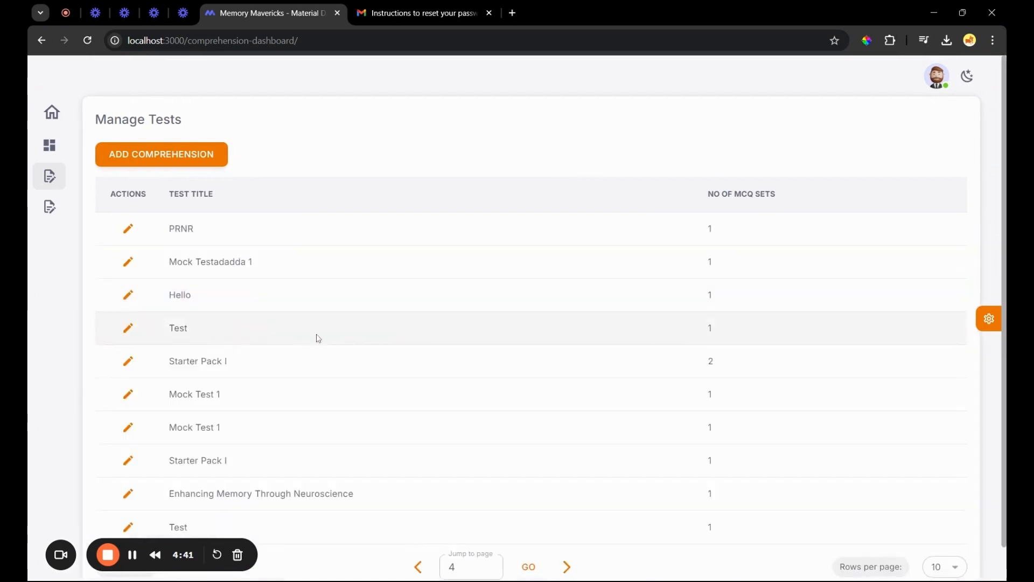
left_click(569, 565)
left_click(134, 237)
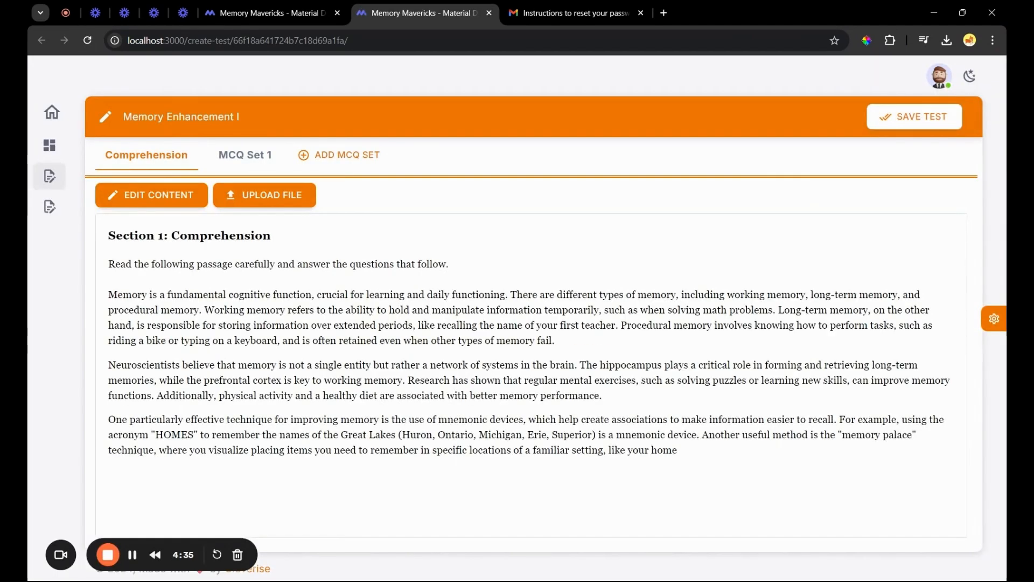
Delete the final paragraph about mnemonic devices from the comprehension passage and save the content changes
left_click(181, 207)
left_click_drag(677, 483, 108, 453)
key("BackSpace")
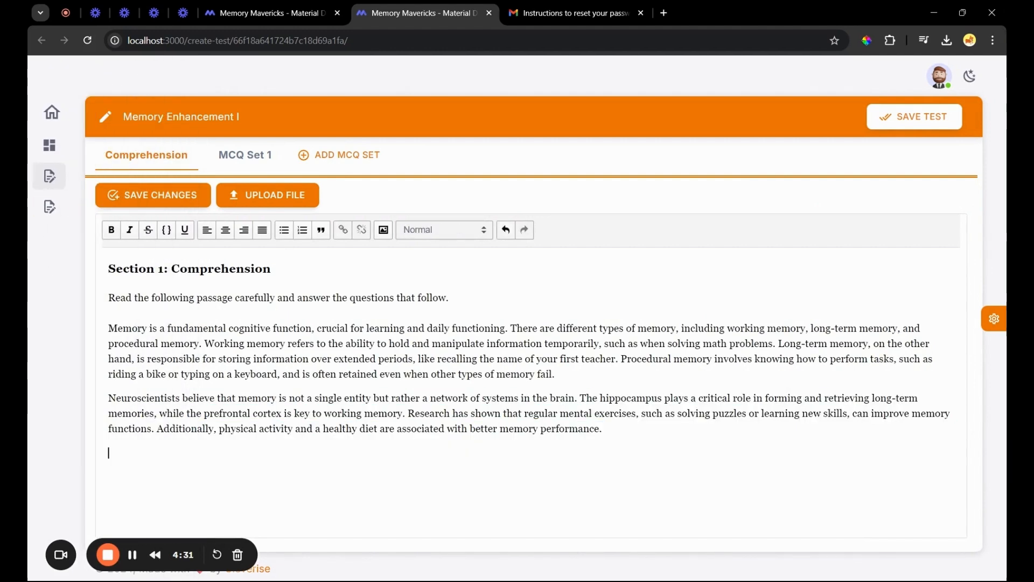
left_click(161, 195)
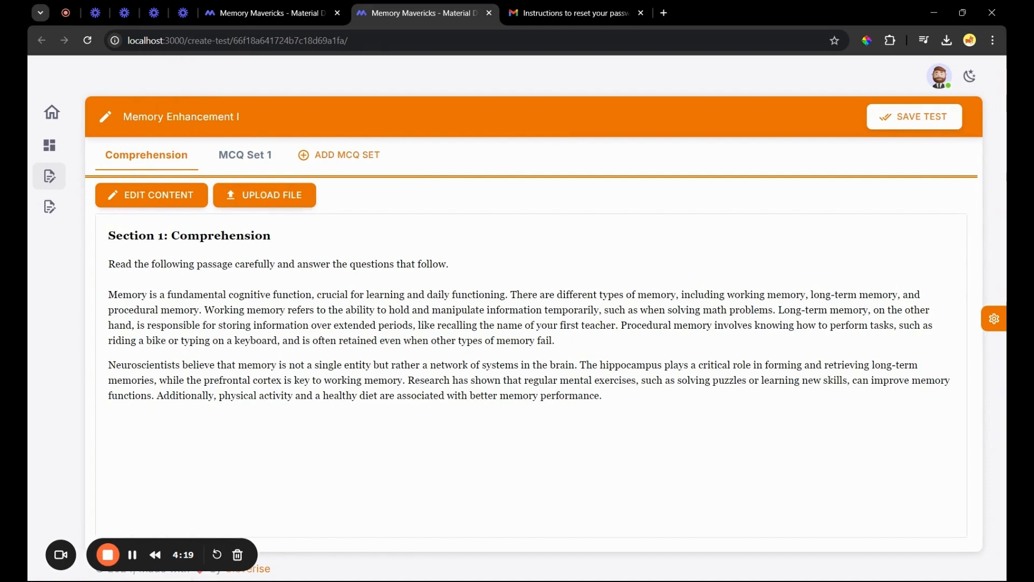
Open the batches list in the management dashboard and look through it
mouse_move(70, 162)
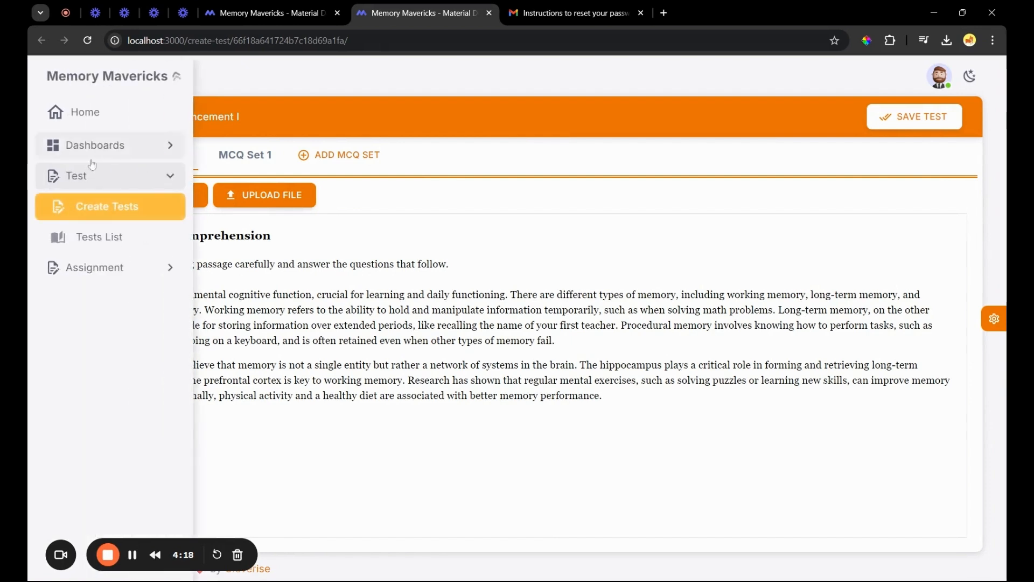
left_click(124, 150)
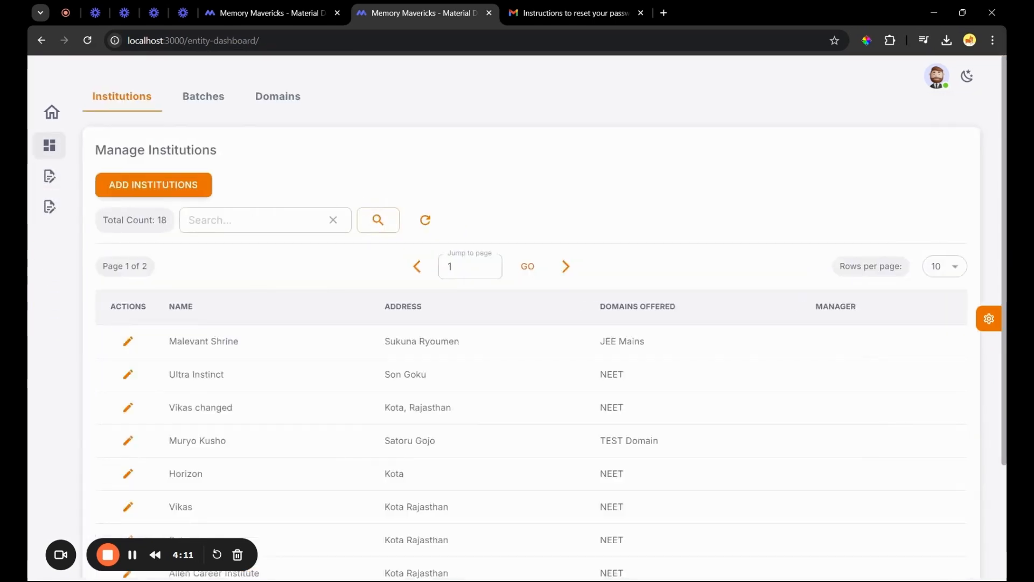
left_click(200, 111)
scroll(202, 458, "down", 3)
scroll(202, 455, "up", 3)
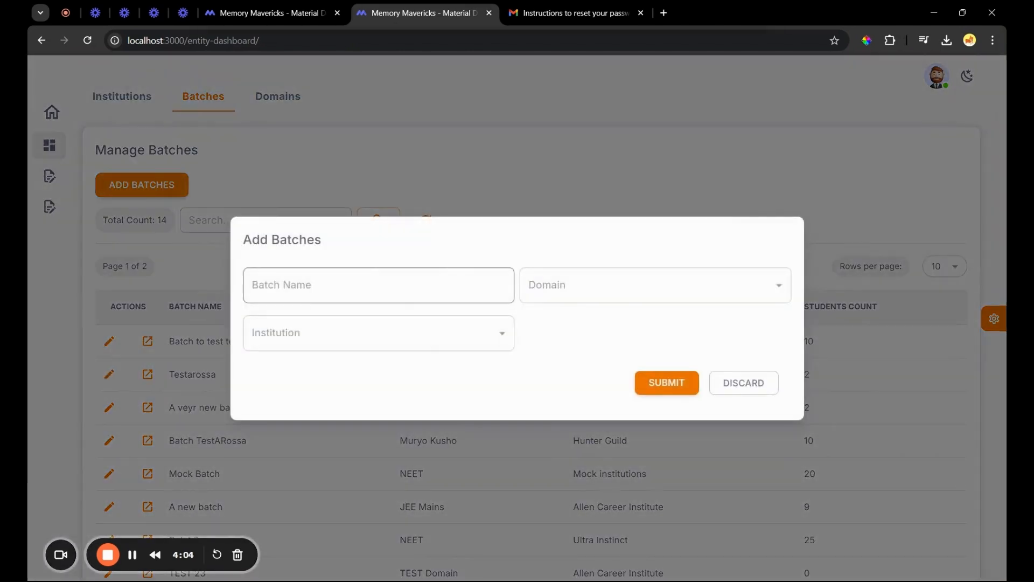
Add a batch named New Demo Batch with the domain NEET and the institution Mock institutions
left_click(352, 271)
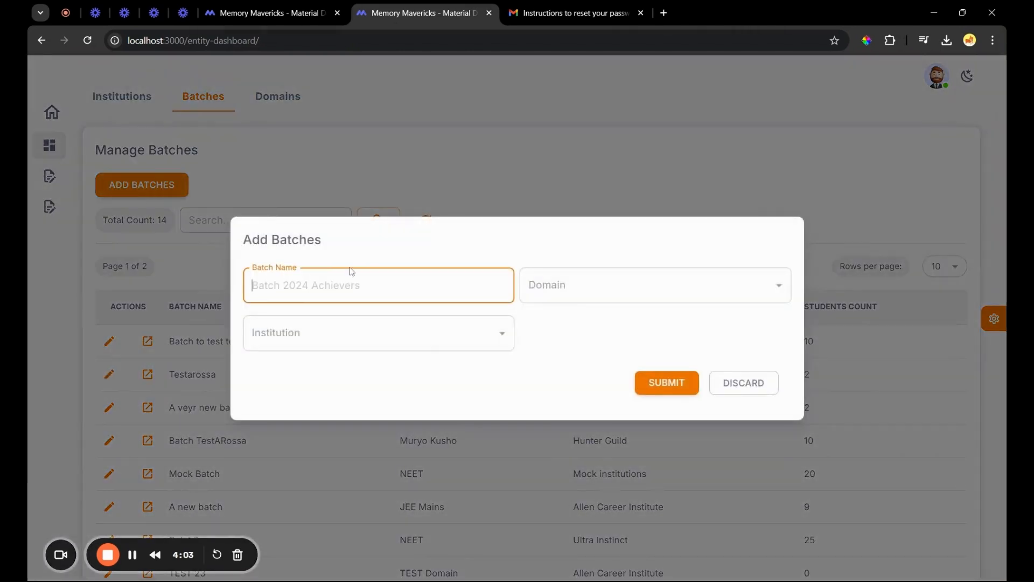
type("New")
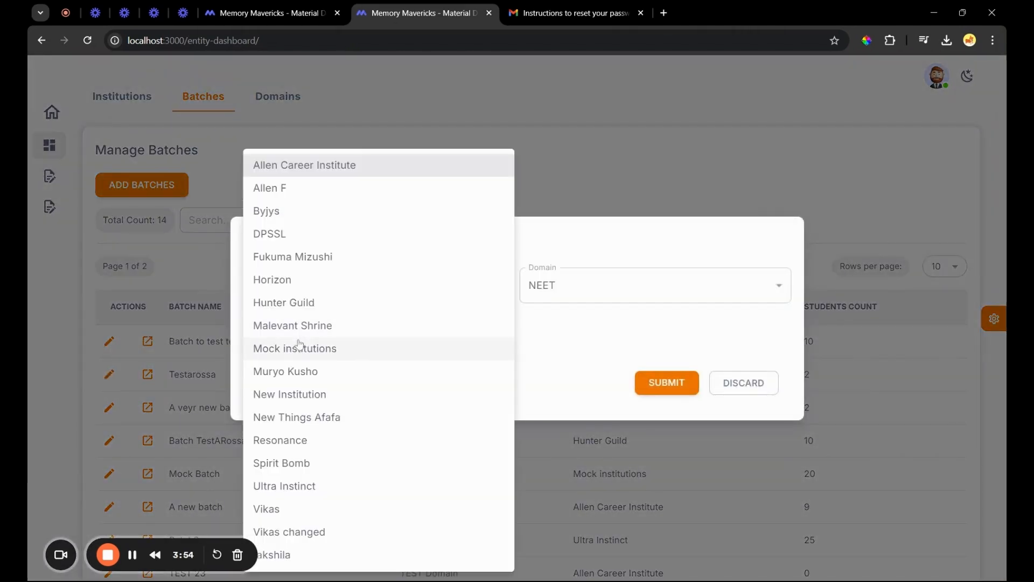
left_click(298, 346)
left_click(593, 337)
left_click(668, 383)
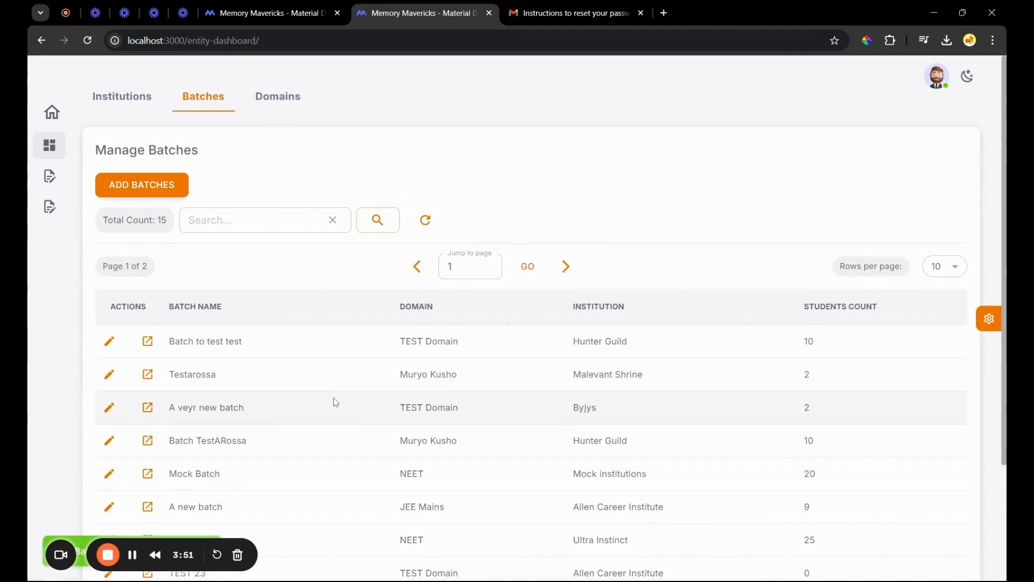
Find New Demo Batch on the second page of the batches list and open its management page
scroll(335, 403, "down", 3)
left_click(564, 533)
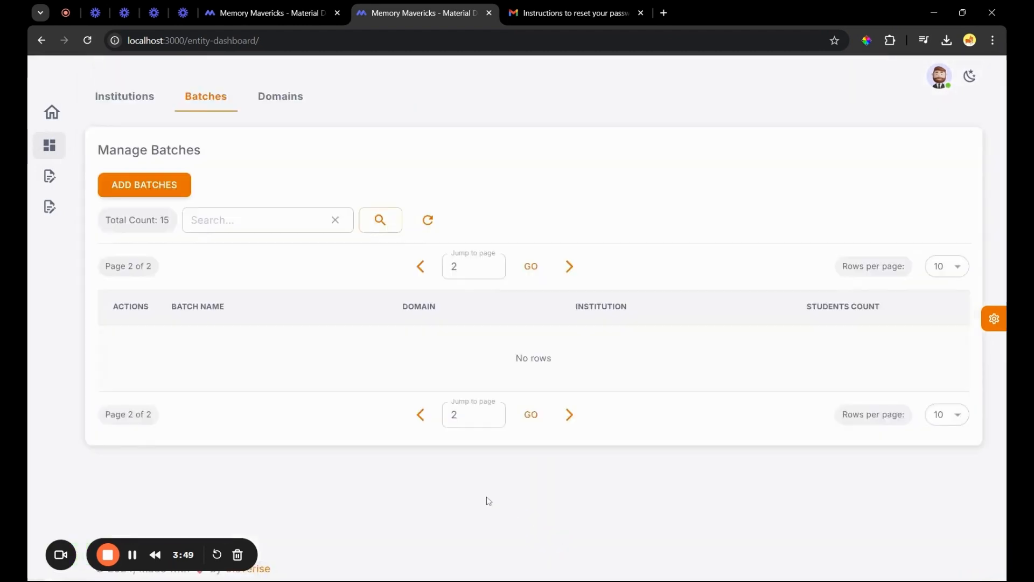
left_click_drag(264, 482, 170, 475)
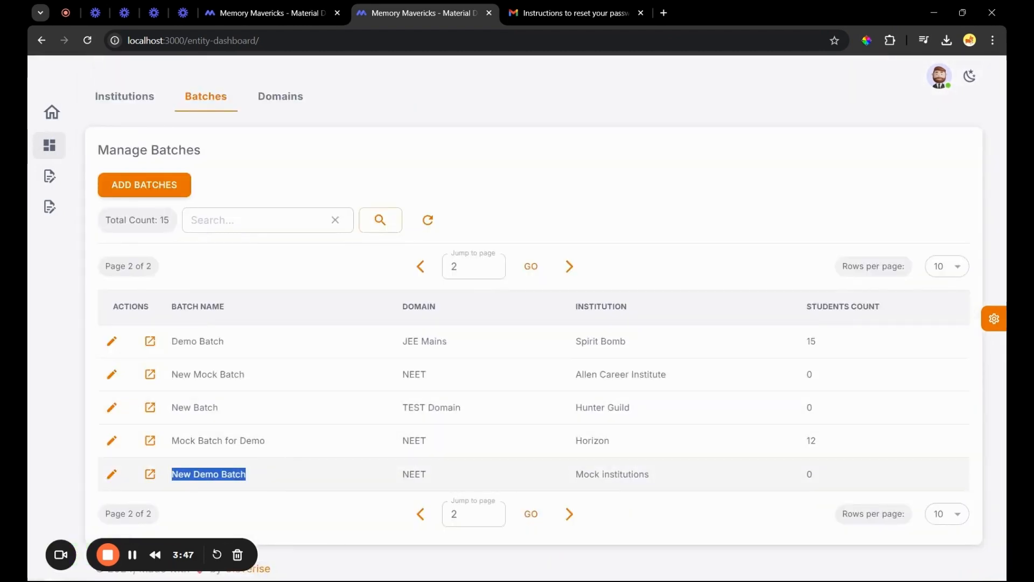
left_click(168, 473)
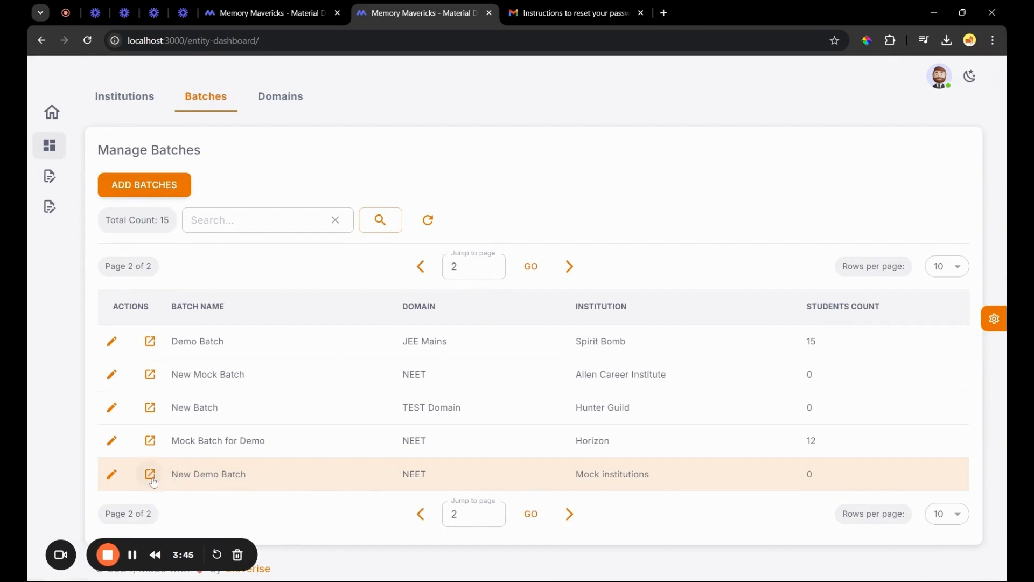
left_click(151, 482)
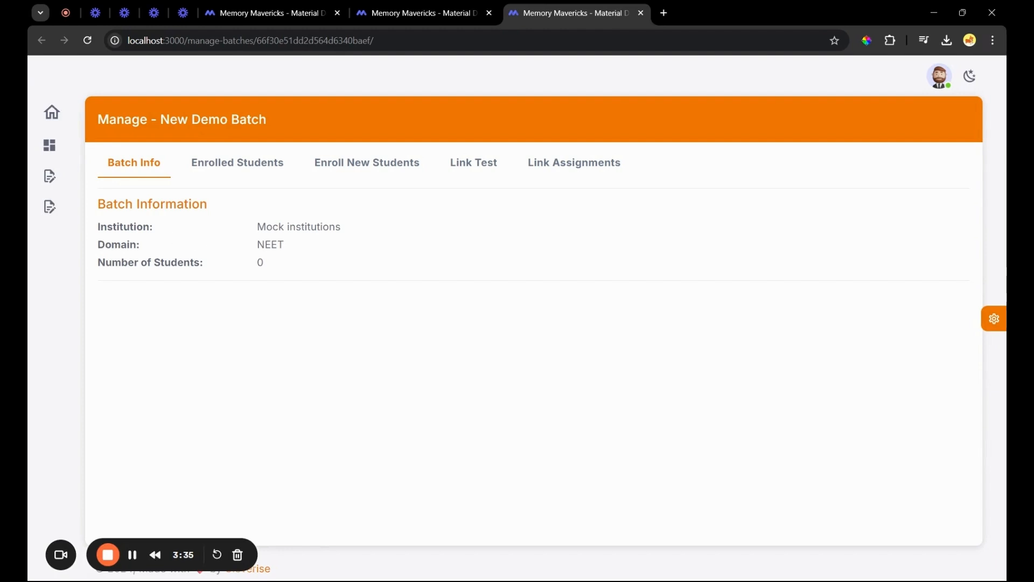
Review the batch's general information, including its number of students, and its enrolled students list
left_click_drag(99, 205, 208, 212)
left_click(293, 281)
left_click_drag(98, 262, 286, 272)
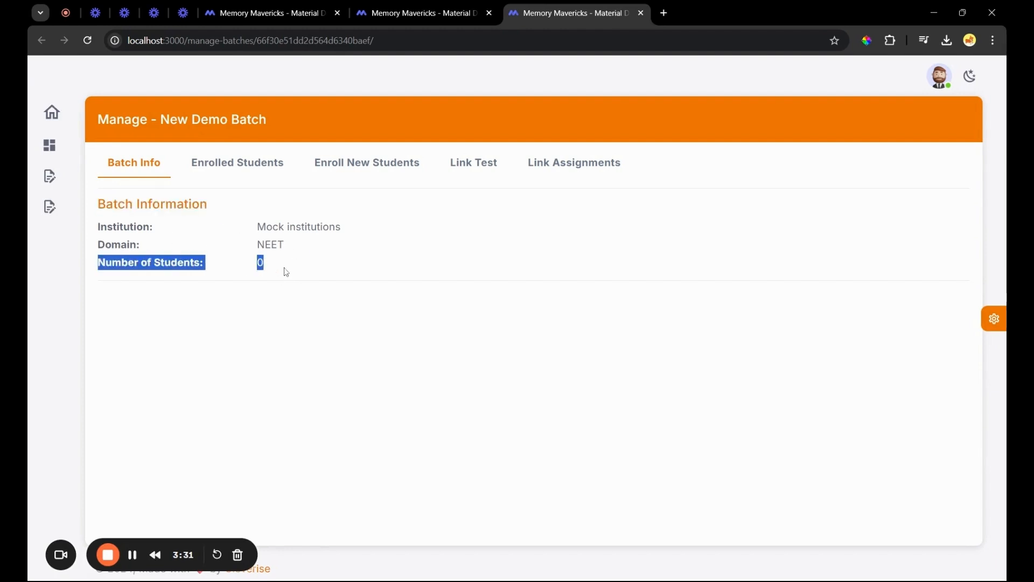
left_click(286, 272)
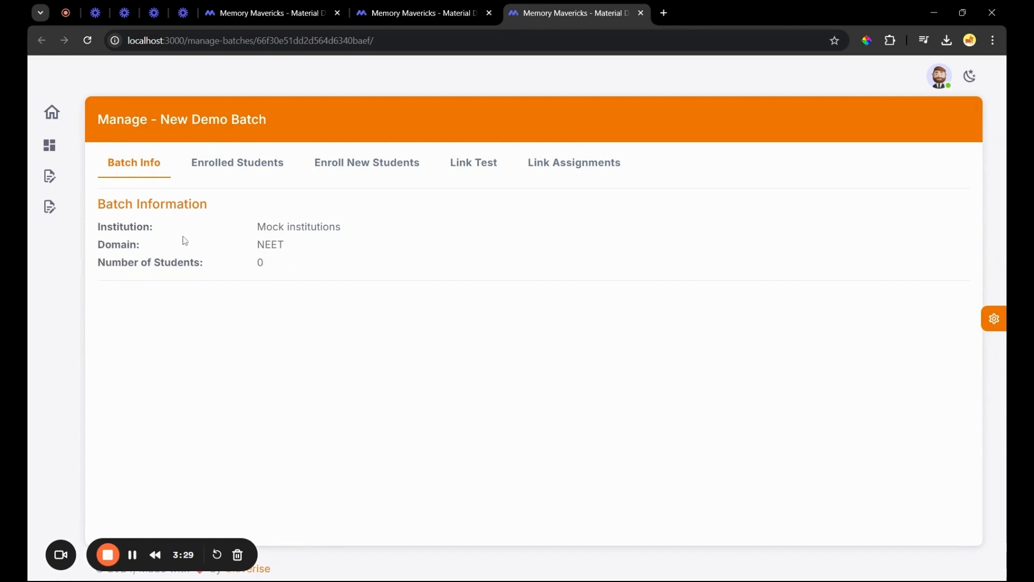
left_click(217, 169)
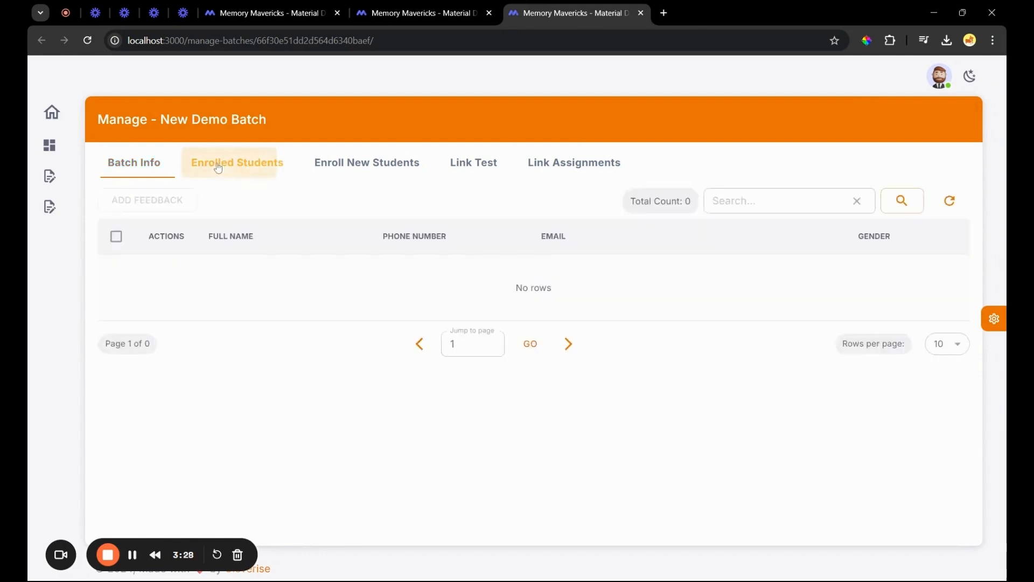
Display the students available for enrollment in the batch with 100 rows per page
left_click(375, 166)
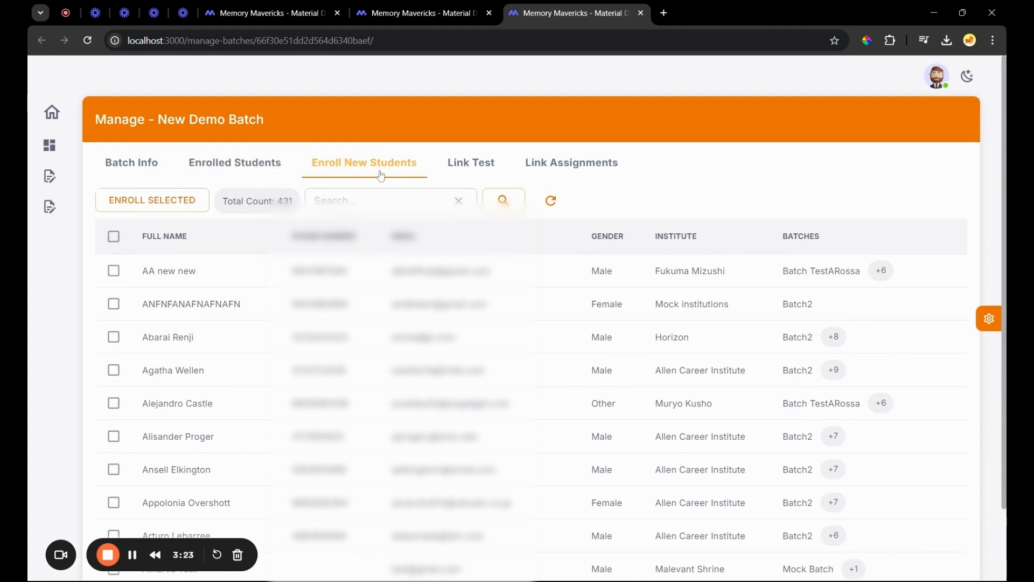
scroll(250, 312, "down", 2)
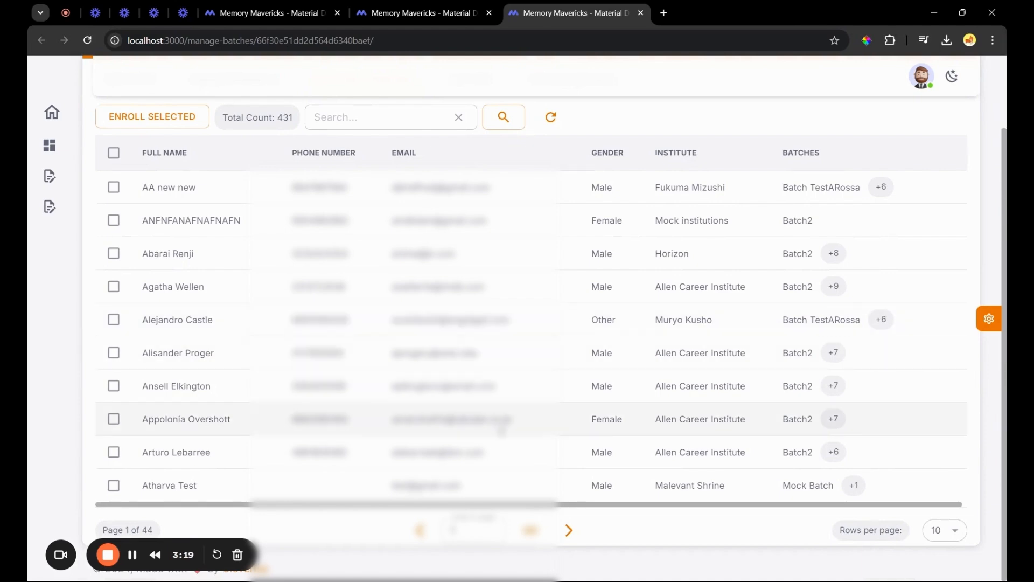
left_click(946, 530)
left_click(940, 560)
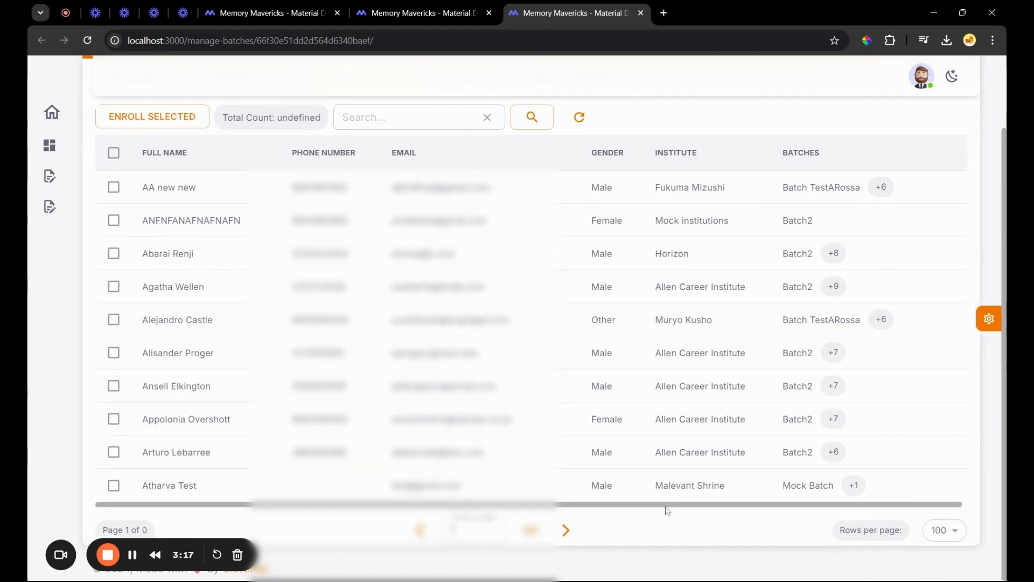
scroll(226, 374, "down", 5)
scroll(108, 253, "up", 4)
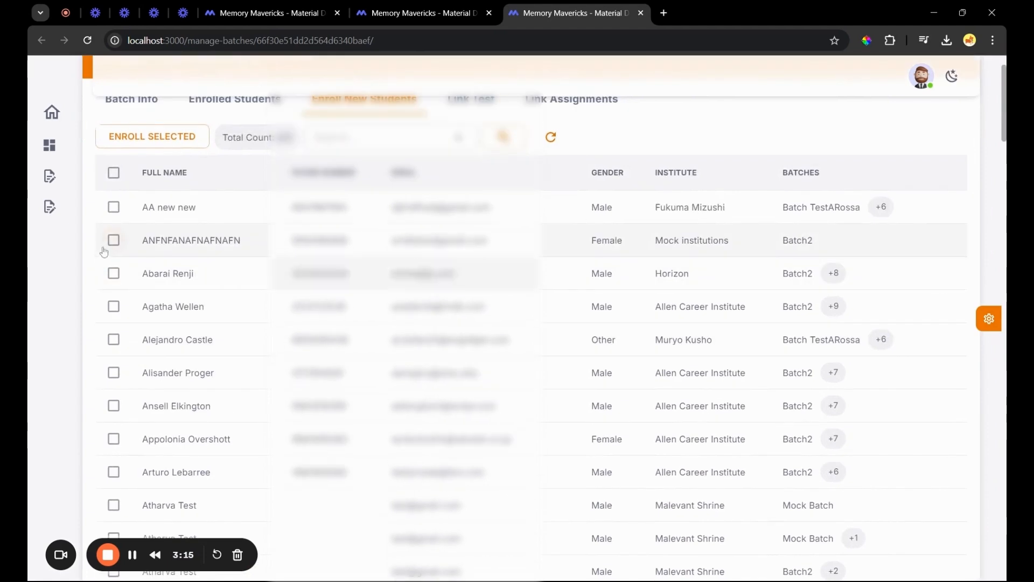
Select eleven students from different parts of the list and enroll them in New Demo Batch
left_click(113, 274)
left_click(114, 306)
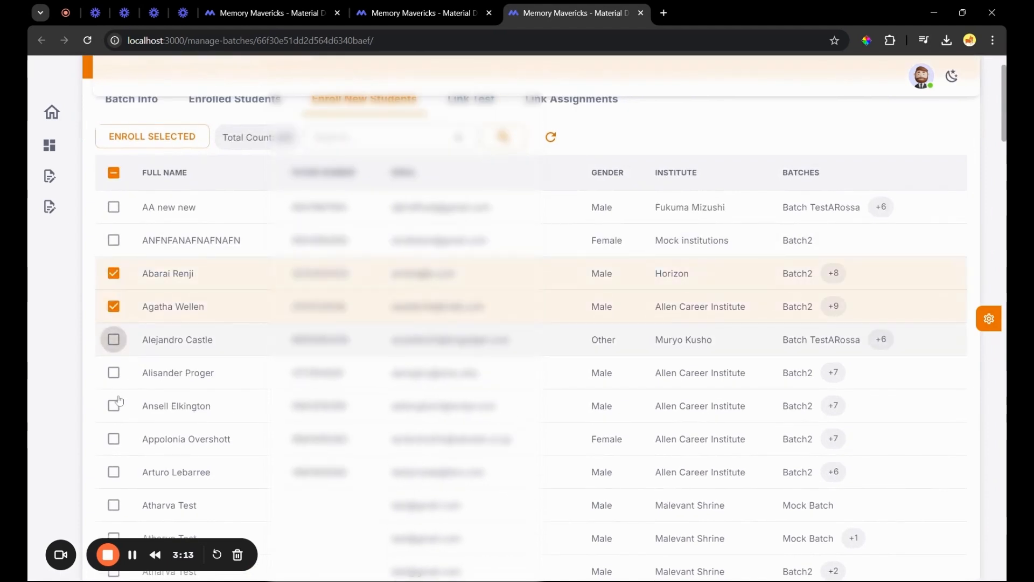
left_click(114, 372)
scroll(146, 429, "down", 5)
scroll(113, 307, "down", 5)
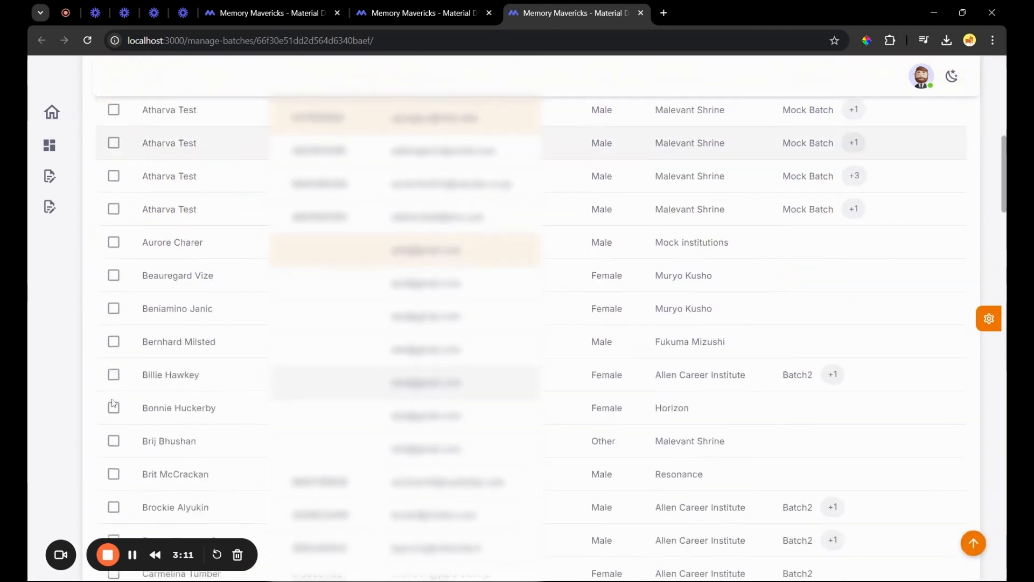
left_click(114, 295)
left_click(114, 327)
left_click(114, 360)
left_click(114, 429)
scroll(156, 425, "down", 7)
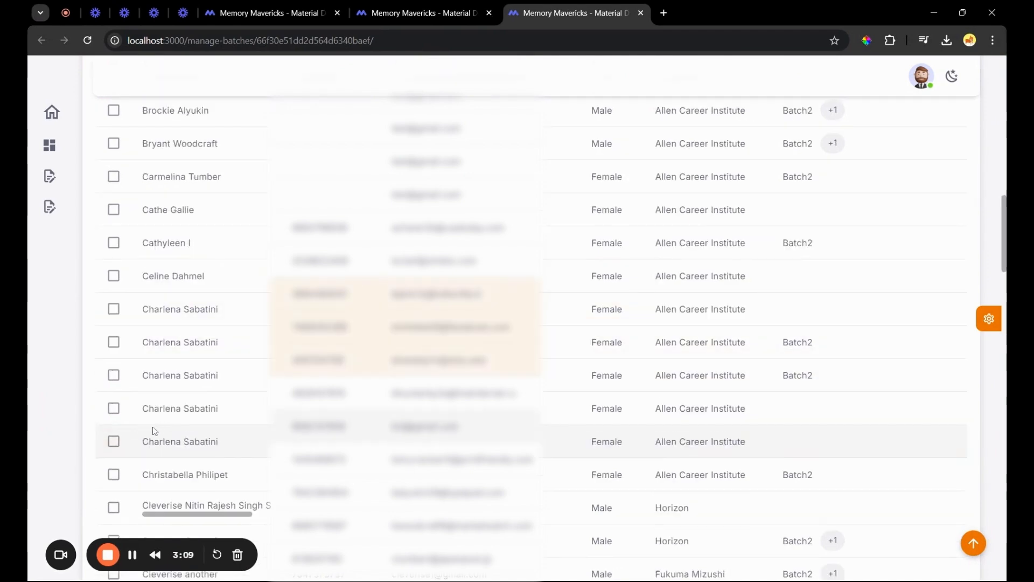
left_click(113, 408)
left_click(115, 443)
scroll(226, 398, "up", 5)
scroll(226, 399, "up", 10)
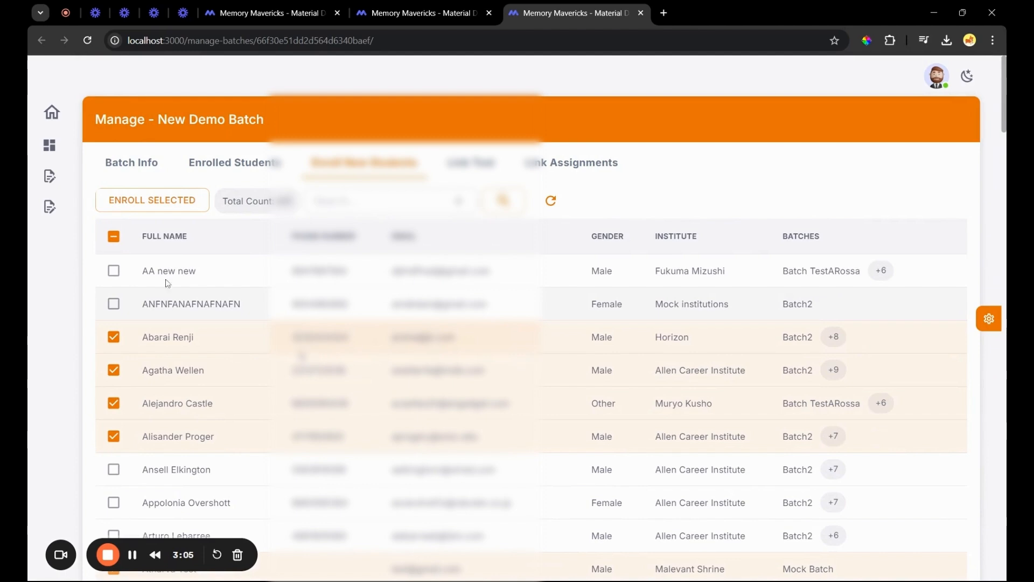
left_click(162, 204)
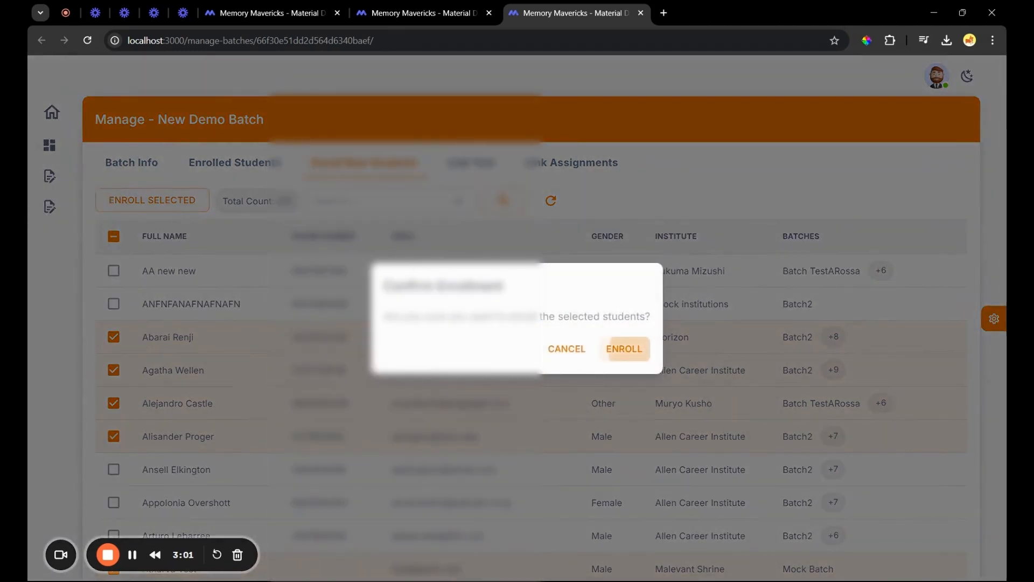
left_click(622, 348)
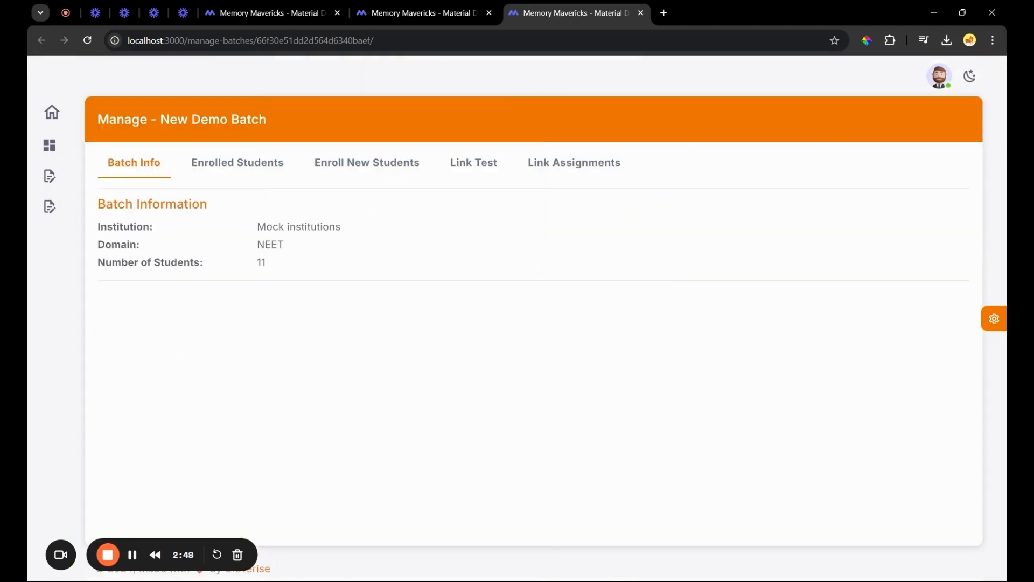
Check the batch's number of students and look through its list of enrolled students
left_click_drag(277, 264, 251, 264)
left_click(223, 286)
left_click(265, 163)
scroll(226, 366, "down", 2)
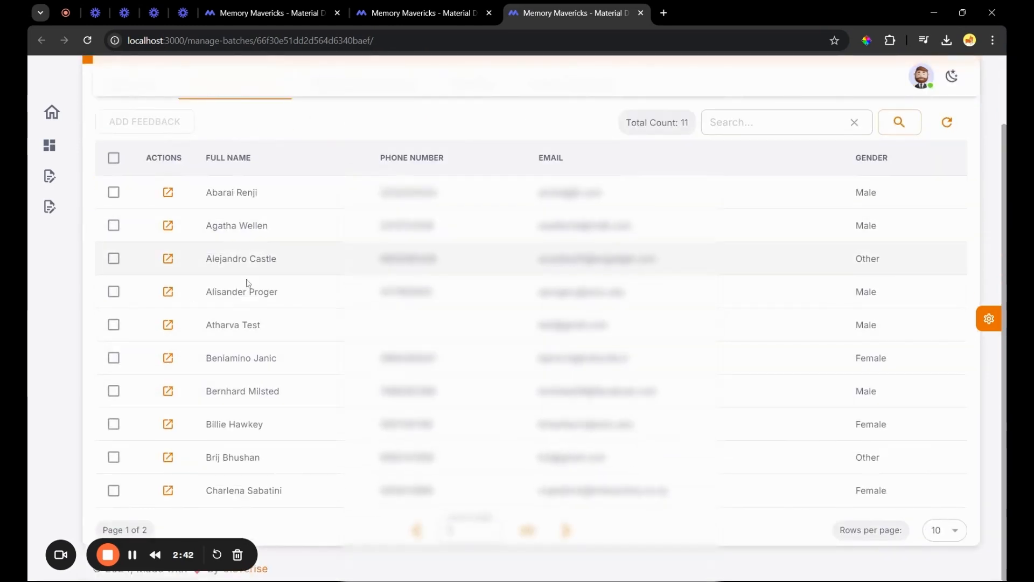
scroll(334, 425, "up", 2)
scroll(345, 445, "down", 2)
scroll(353, 323, "up", 2)
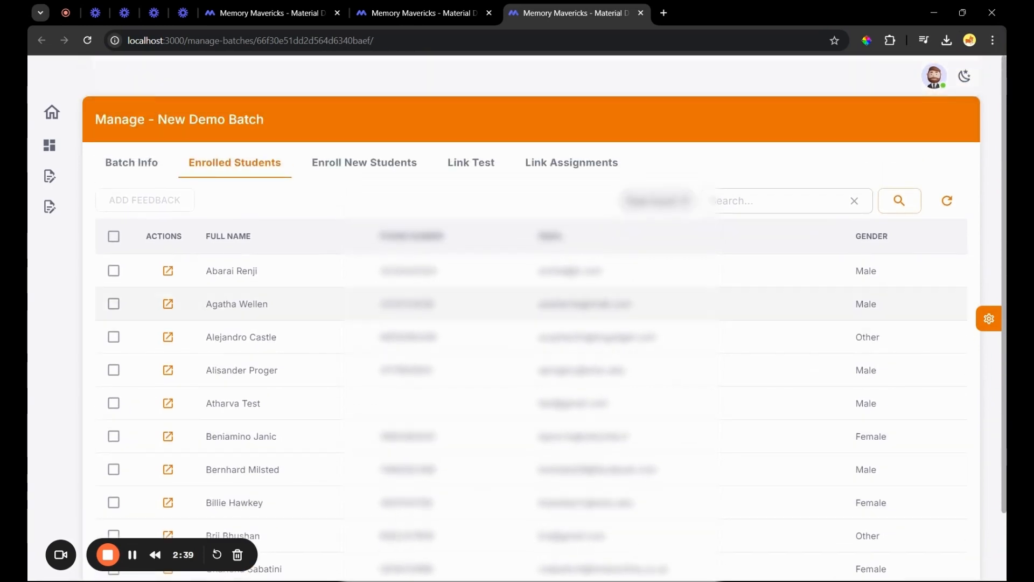
Start a new test timeline for New Demo Batch and select the comprehension "Name of this test"
left_click(446, 169)
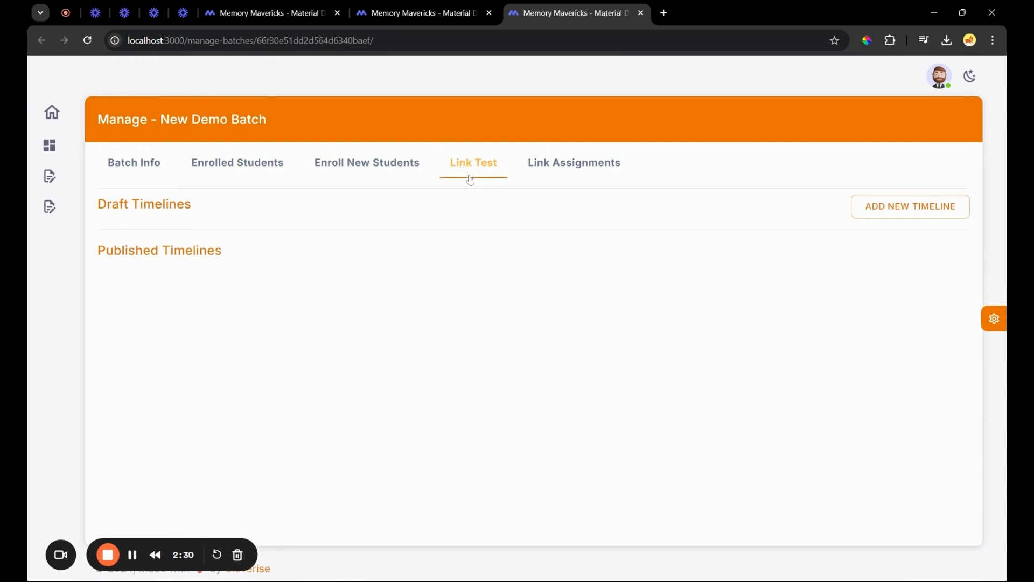
left_click(917, 208)
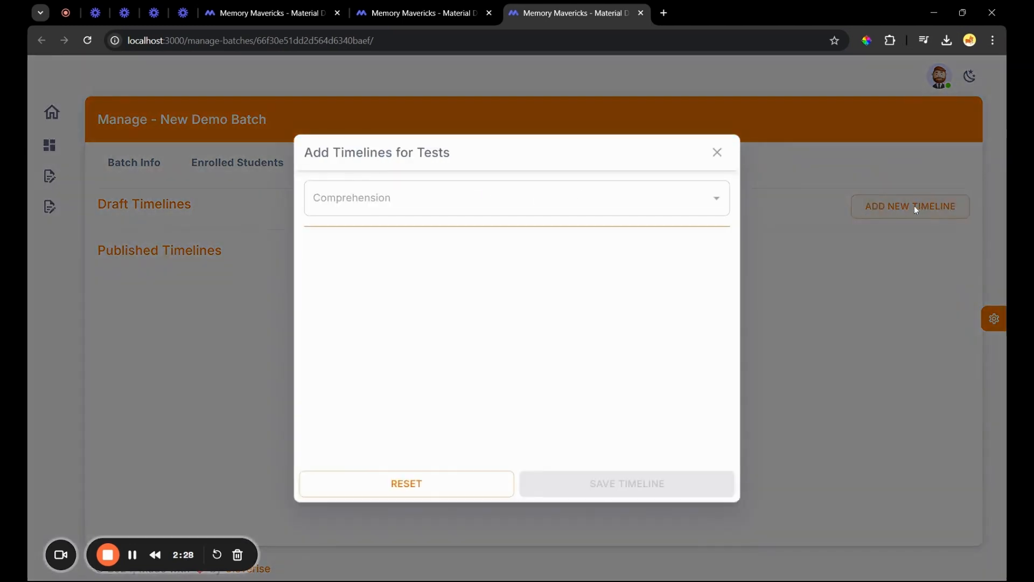
left_click(377, 198)
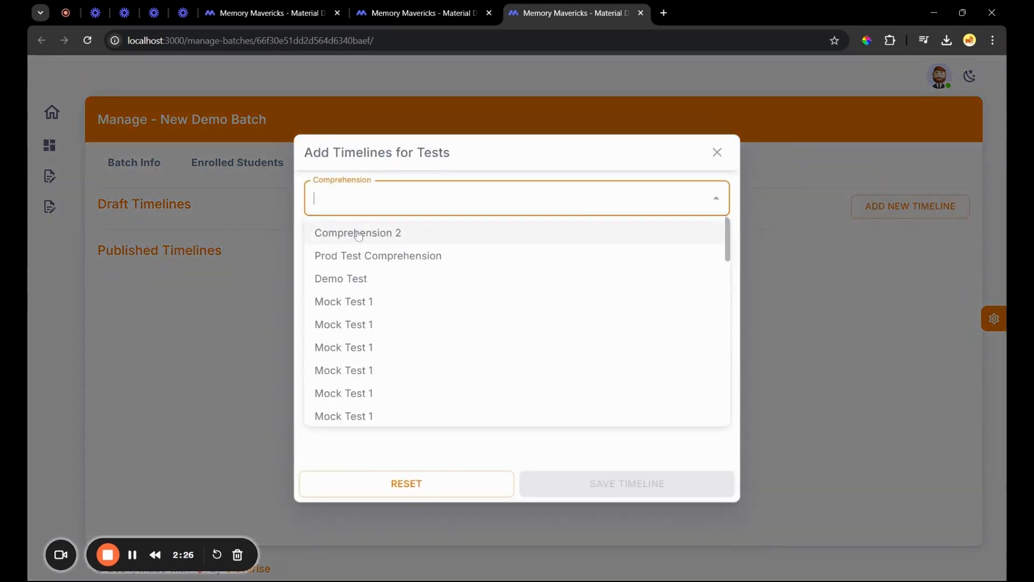
scroll(385, 322, "down", 10)
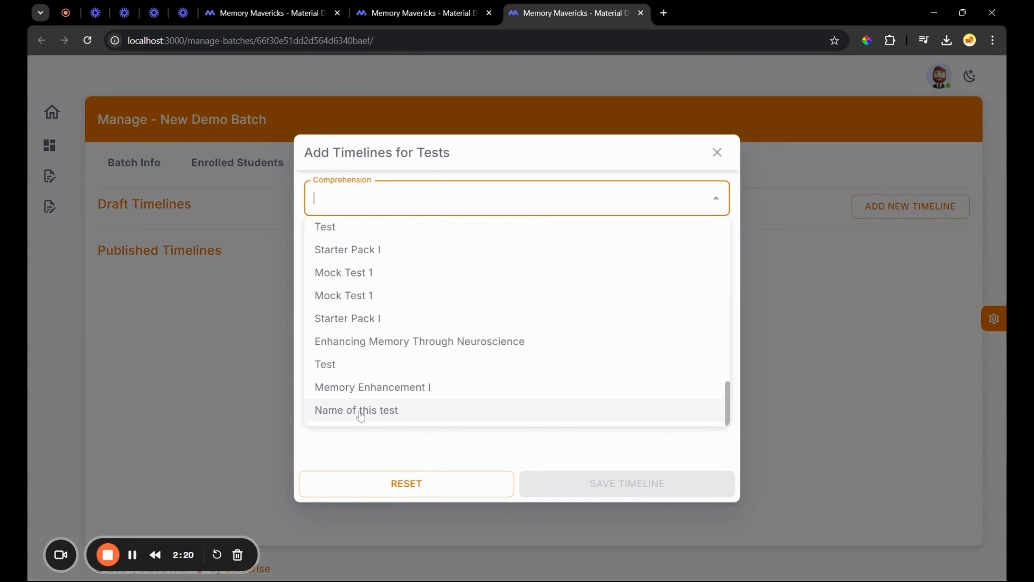
left_click(361, 411)
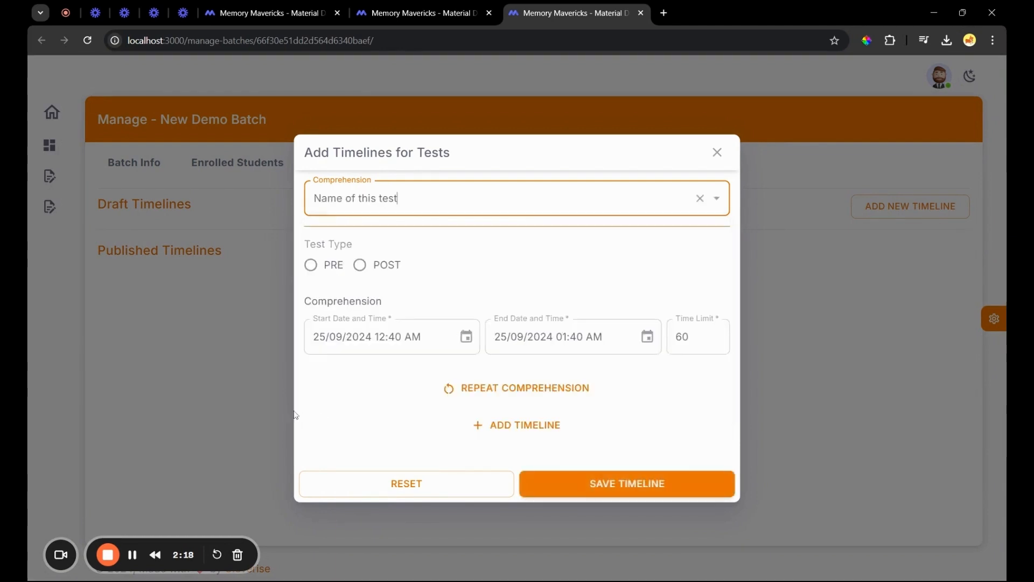
Change the timeline's comprehension to Demo Test and set the test type to PRE
left_click(405, 199)
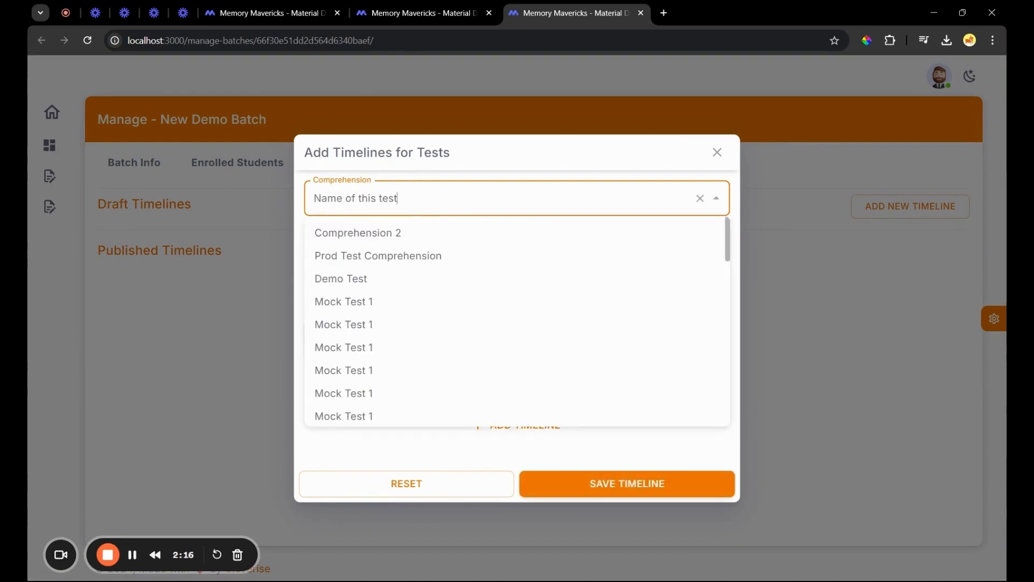
scroll(398, 353, "down", 12)
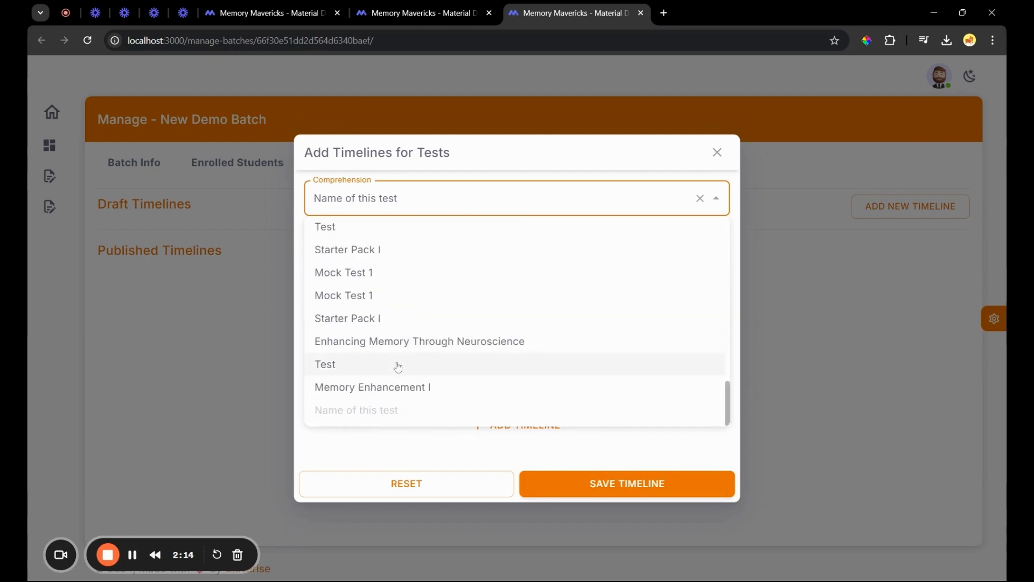
scroll(398, 367, "up", 12)
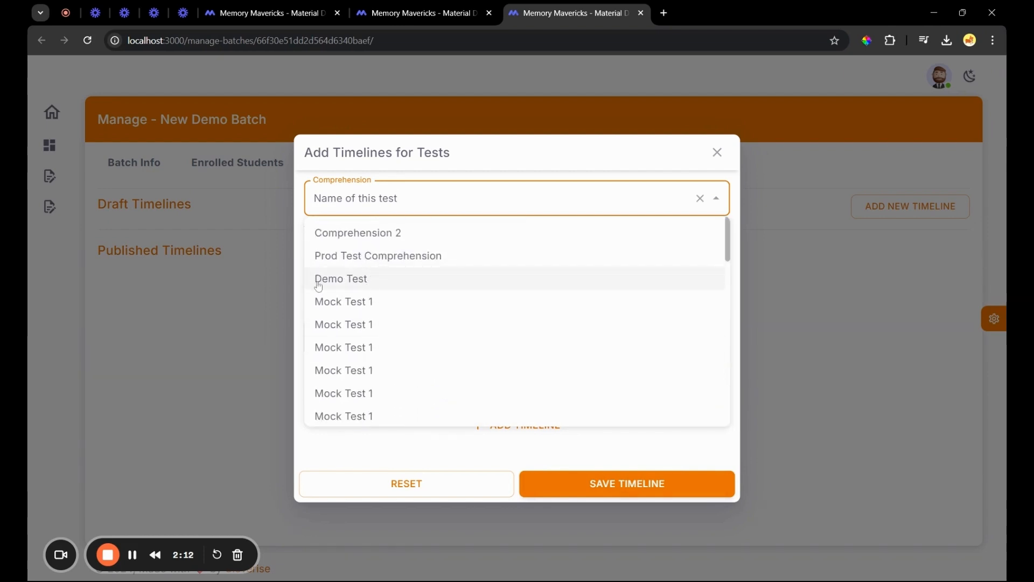
left_click(368, 285)
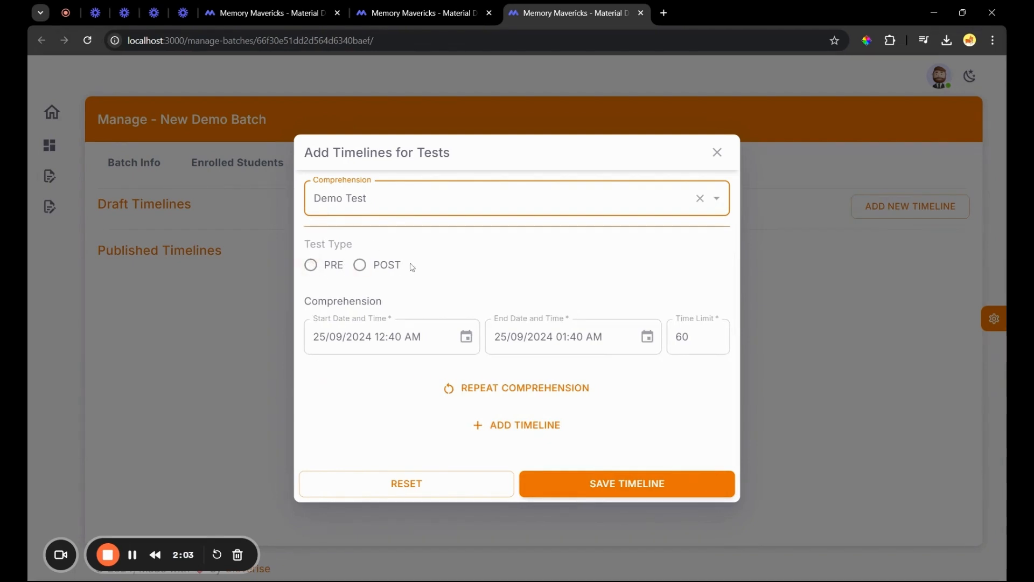
left_click(312, 268)
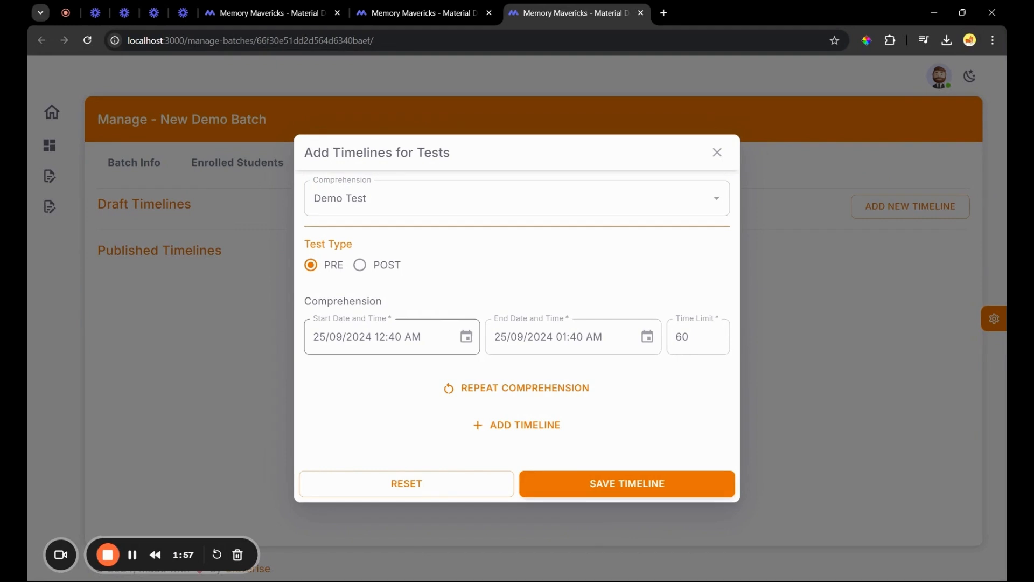
Set the comprehension's start date and time to 02/10/2024 12:40 PM
left_click(467, 337)
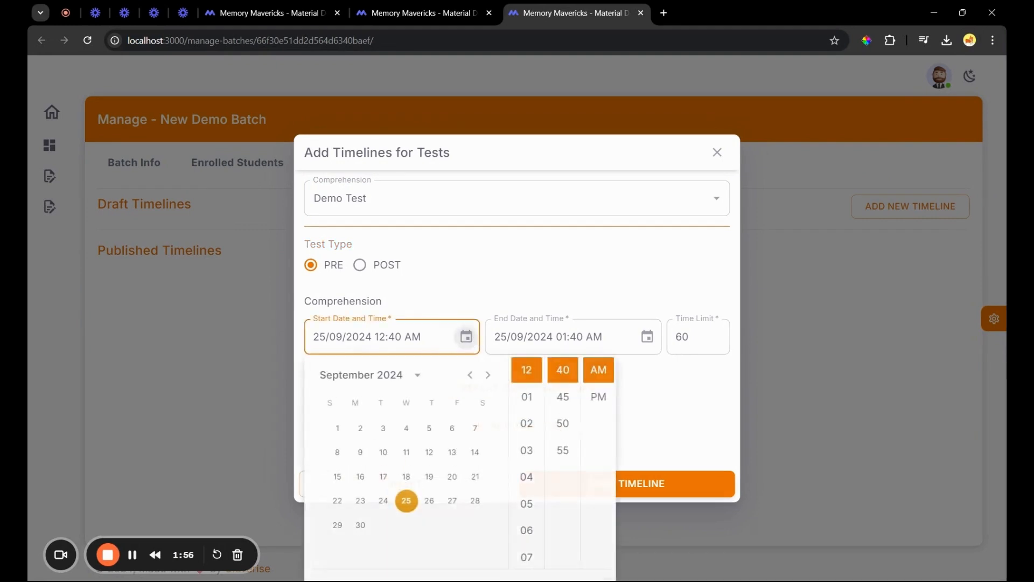
left_click(488, 376)
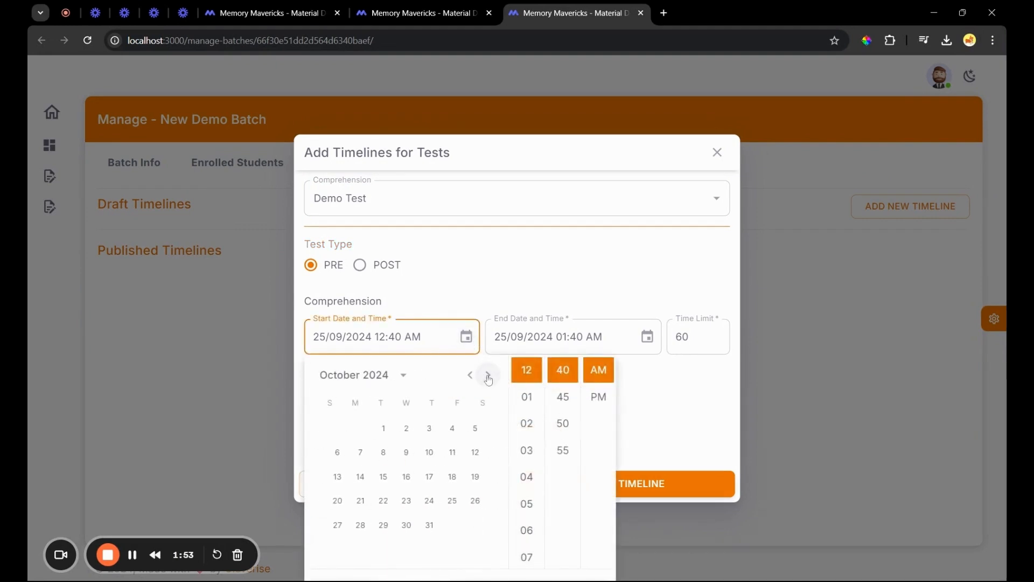
left_click(408, 429)
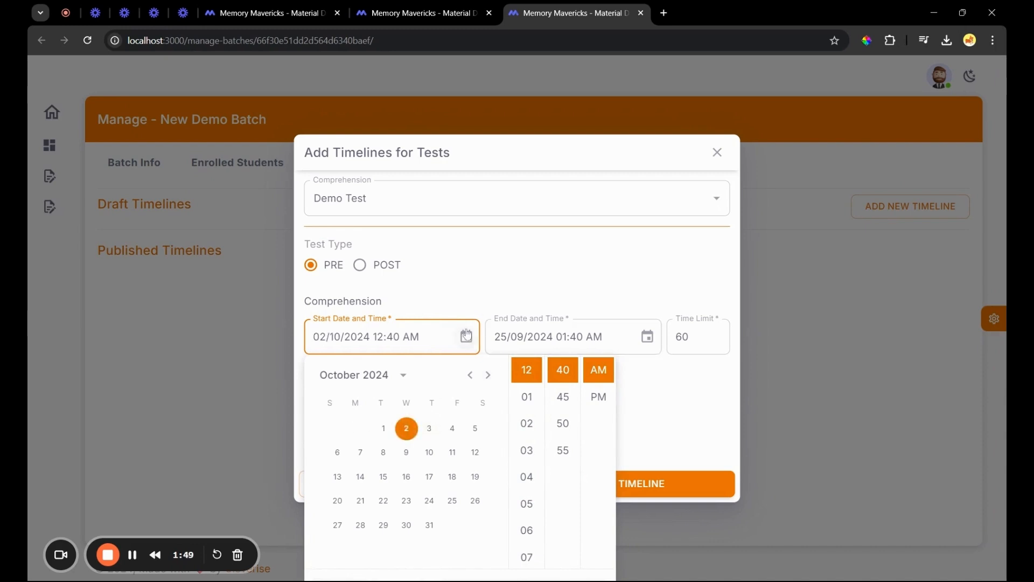
left_click(599, 397)
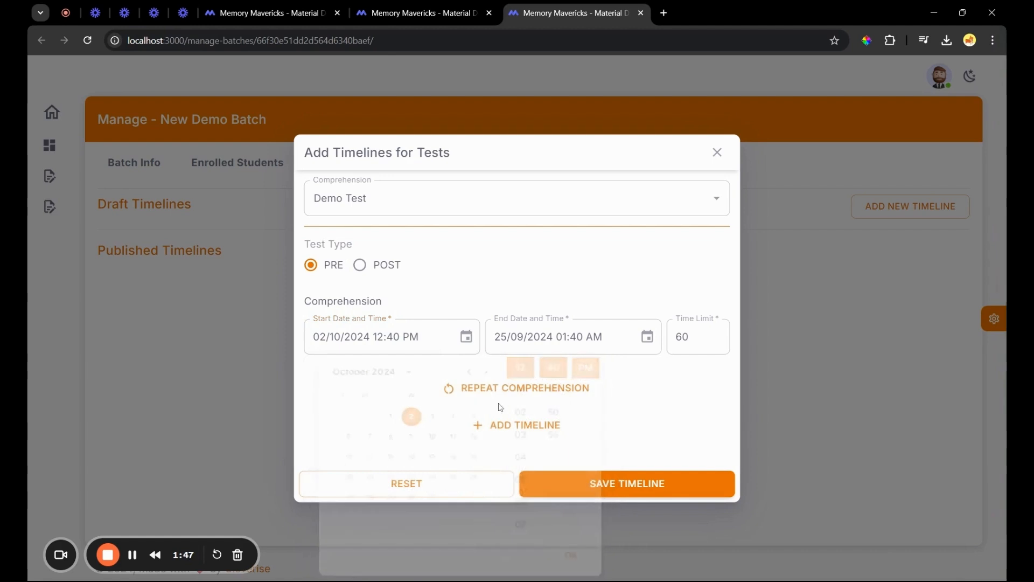
Set the comprehension's end date and time to 02/10/2024 10:40 PM
left_click(648, 336)
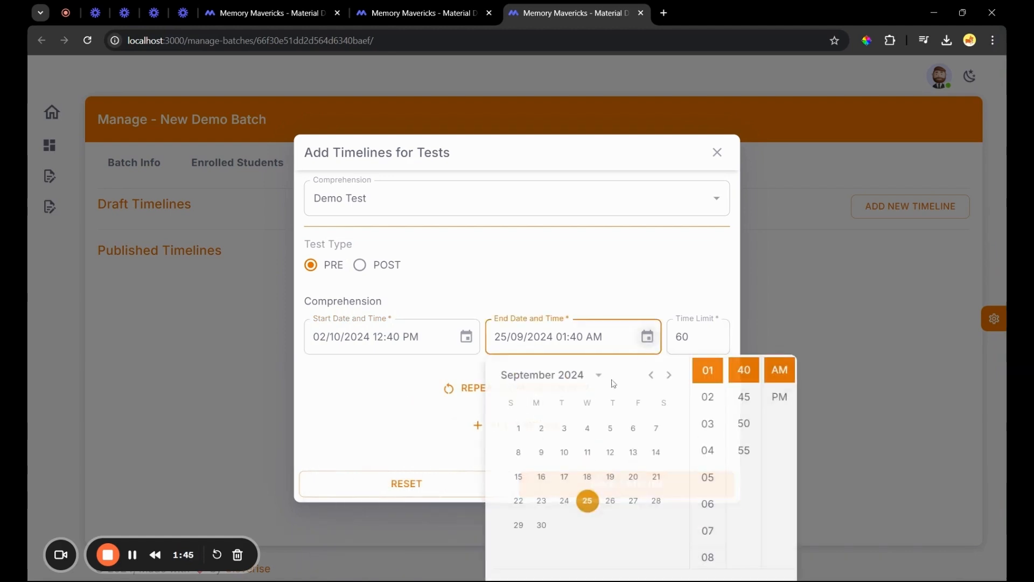
left_click(669, 375)
left_click(587, 428)
left_click(708, 397)
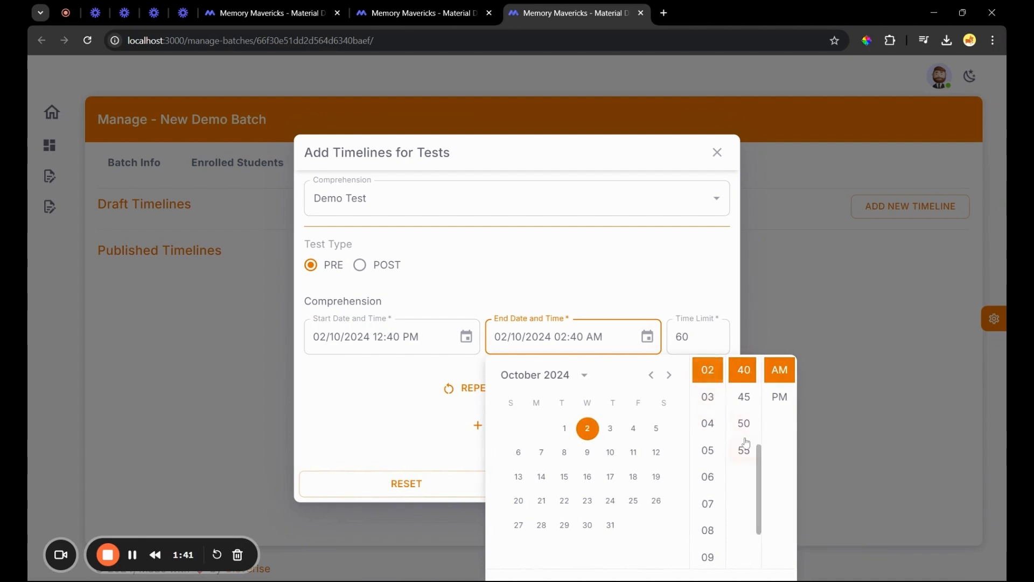
scroll(712, 483, "down", 3)
left_click(711, 455)
left_click(780, 397)
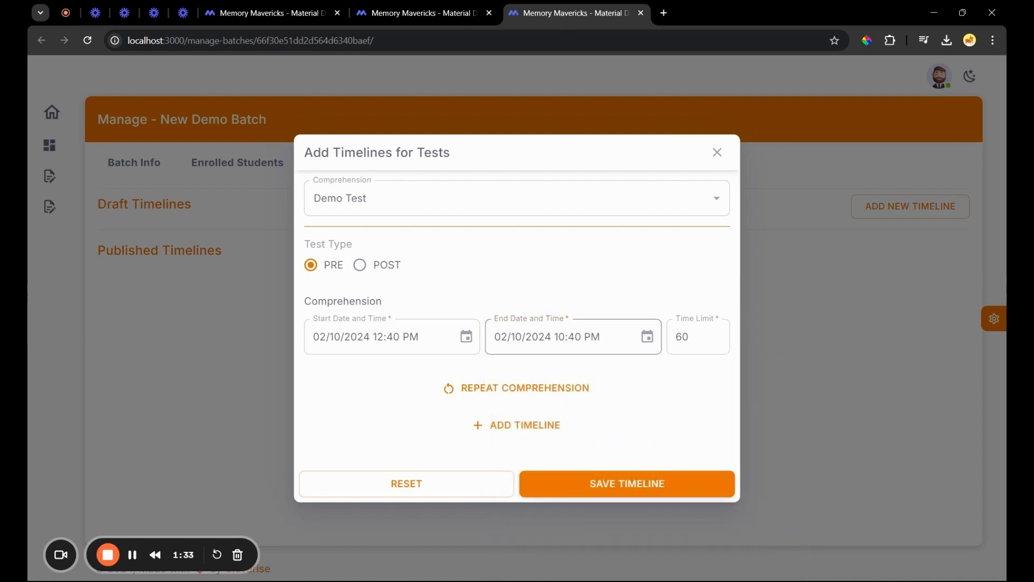
double_click(683, 337)
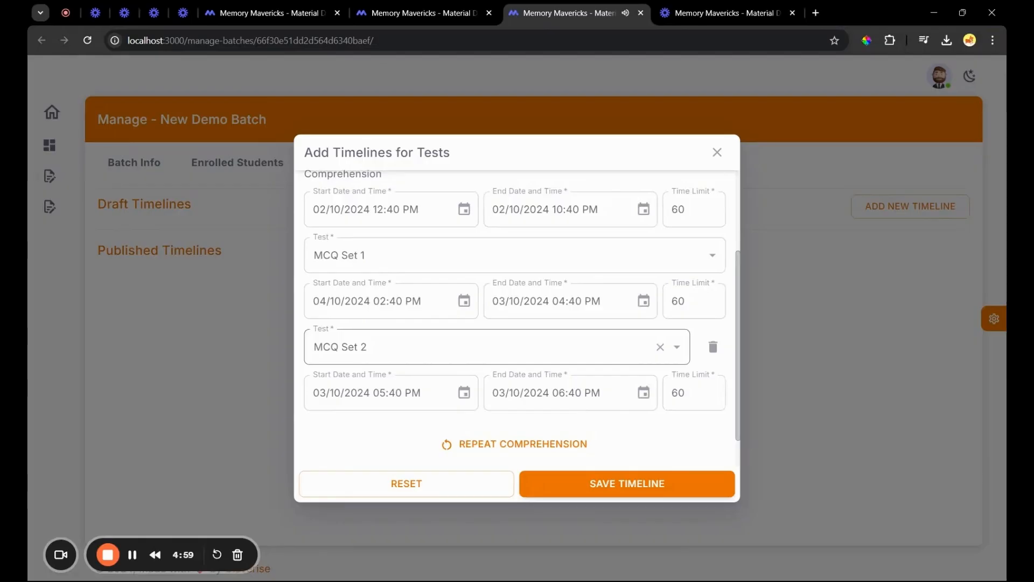
Review the dates of MCQ Set 1 and MCQ Set 2 and try to save the timeline
scroll(517, 323, "up", 3)
scroll(517, 324, "down", 2)
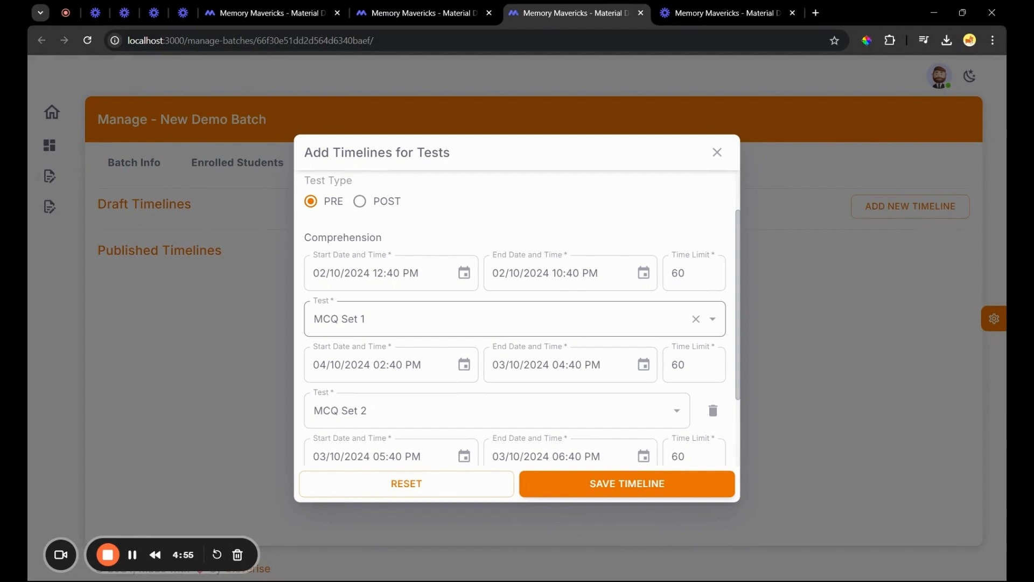
scroll(391, 339, "down", 2)
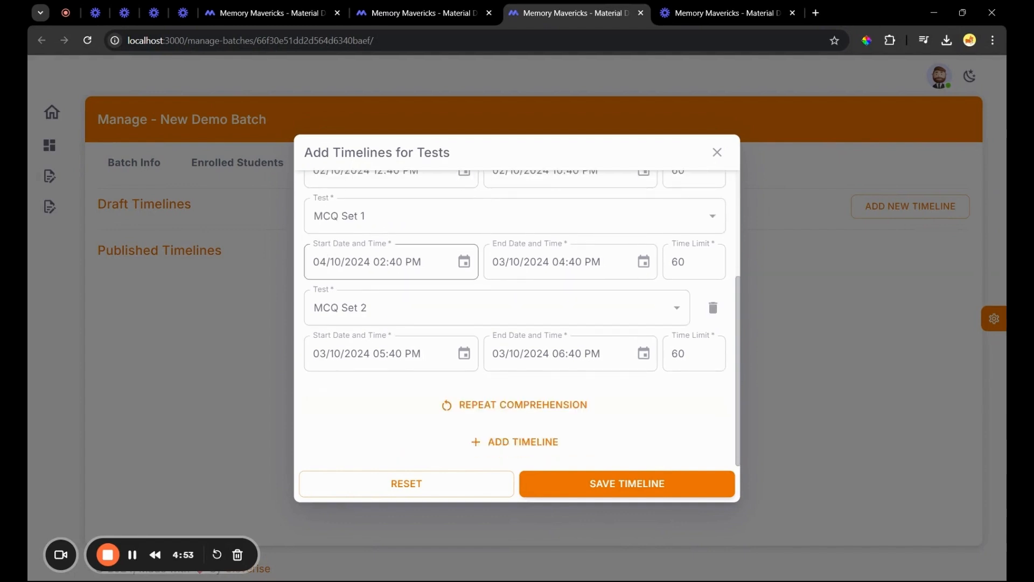
scroll(367, 312, "up", 1)
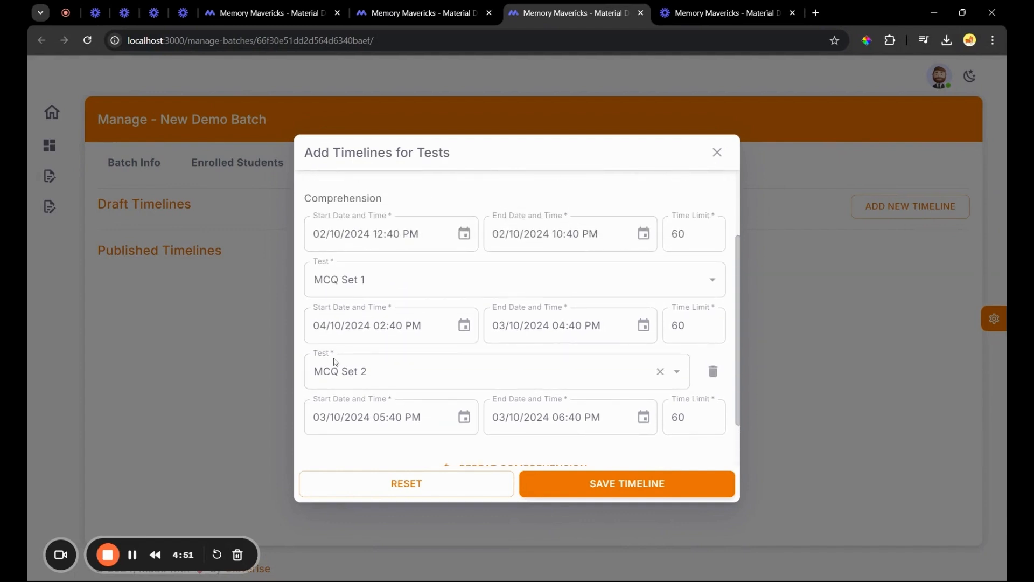
left_click(644, 324)
left_click(658, 303)
left_click(629, 483)
Set the end date and time of MCQ Set 1 to 04/10/2024 04:40 PM
scroll(604, 397, "up", 1)
scroll(605, 397, "up", 1)
left_click(643, 368)
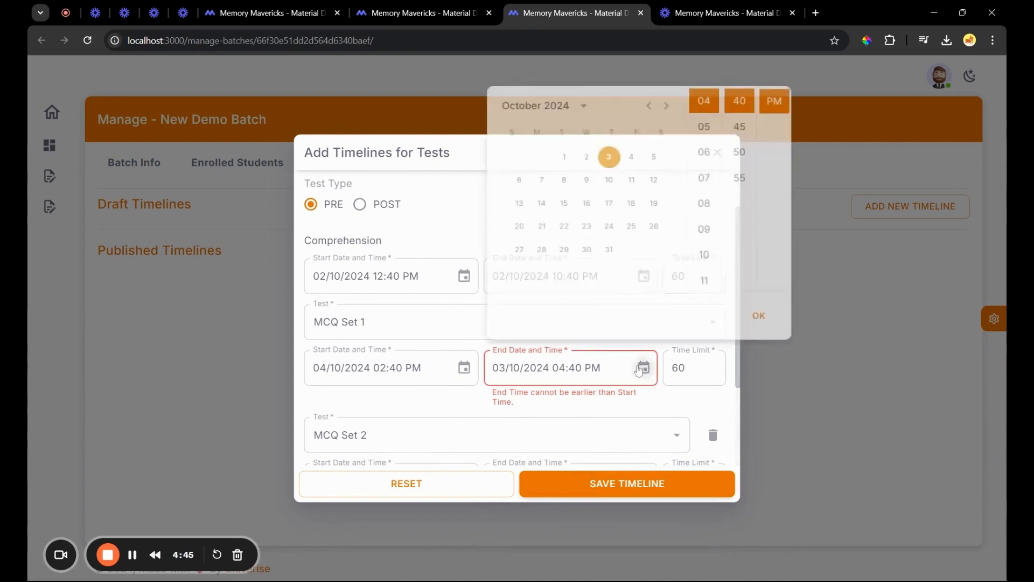
left_click(633, 160)
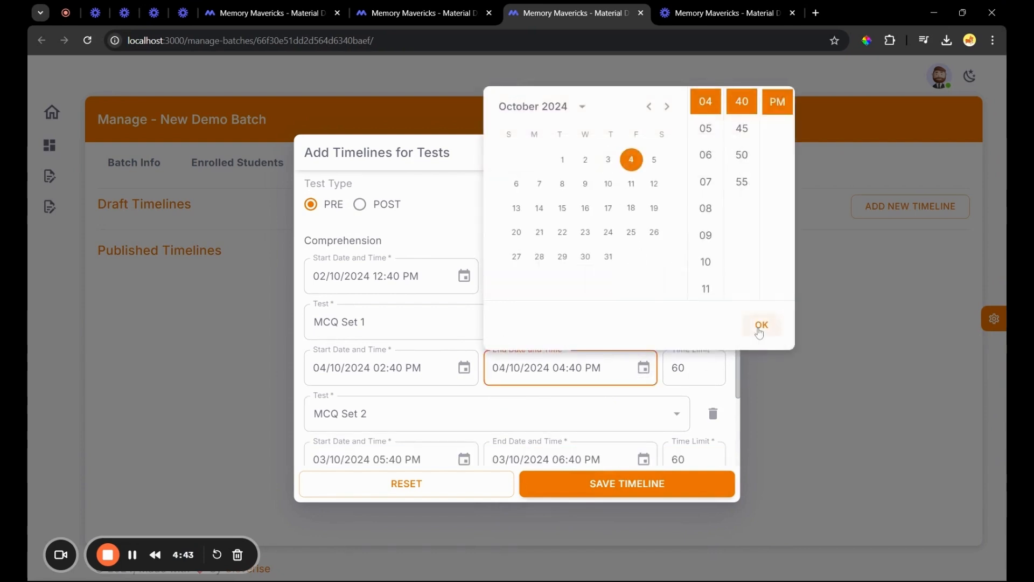
left_click(762, 324)
Compare the MCQ Set 2 dates with those of MCQ Set 1 and try saving the timeline again
scroll(517, 323, "down", 2)
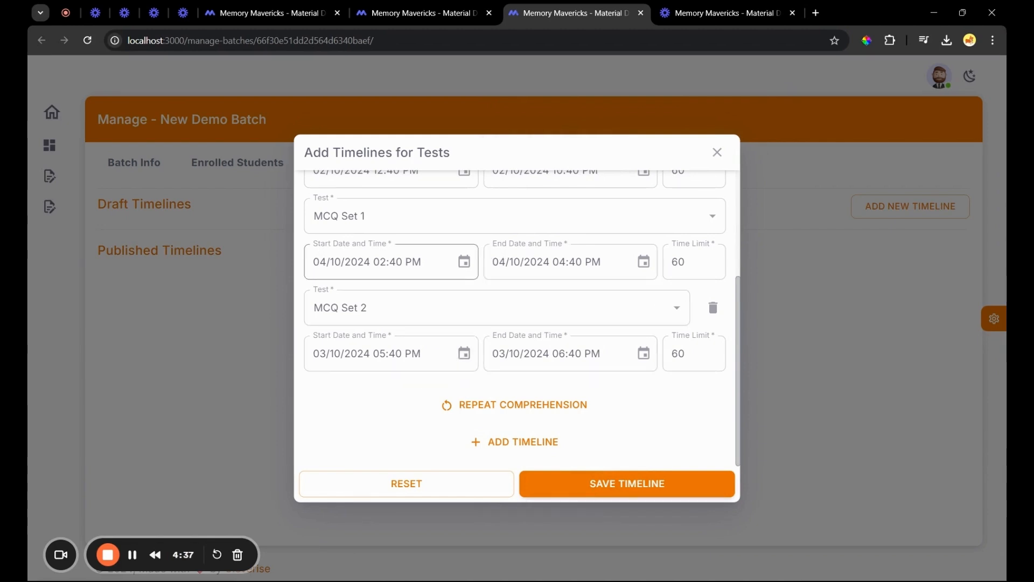
scroll(377, 323, "up", 2)
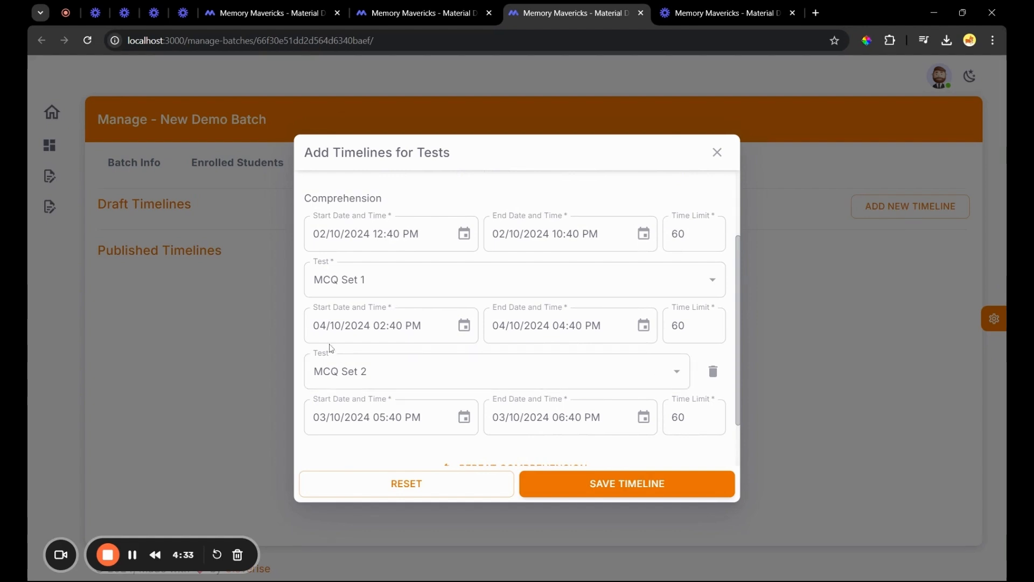
scroll(388, 325, "down", 2)
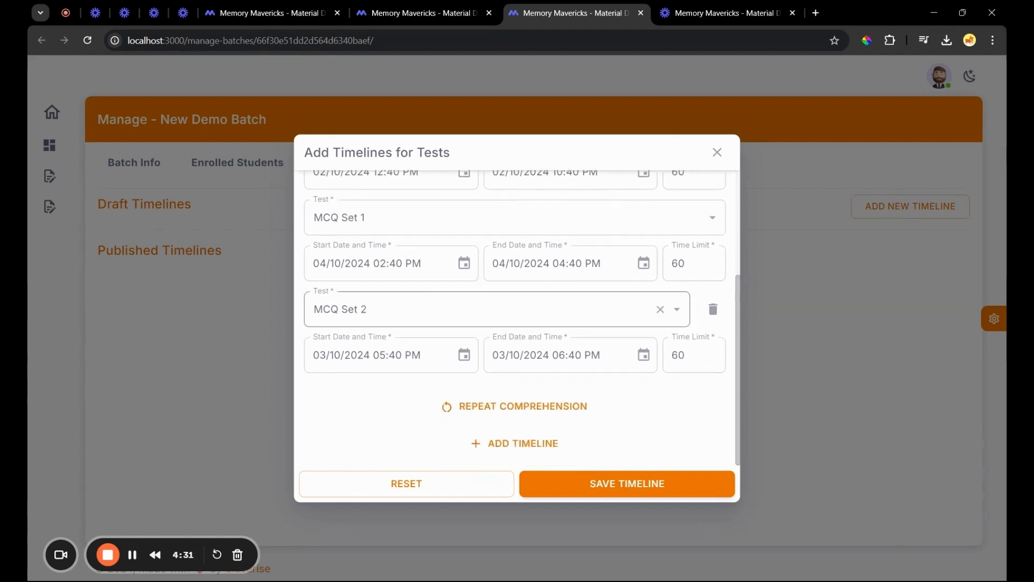
left_click(586, 478)
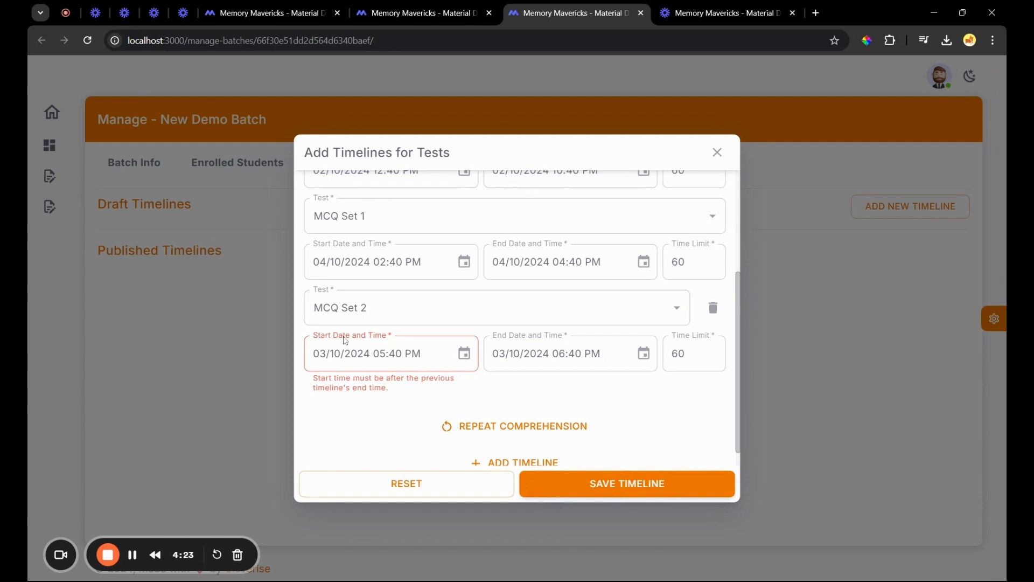
Set MCQ Set 2 to start on 05/10/2024 at 05:40 PM and end on 05/10/2024 at 06:40 PM
left_click(465, 354)
left_click(474, 147)
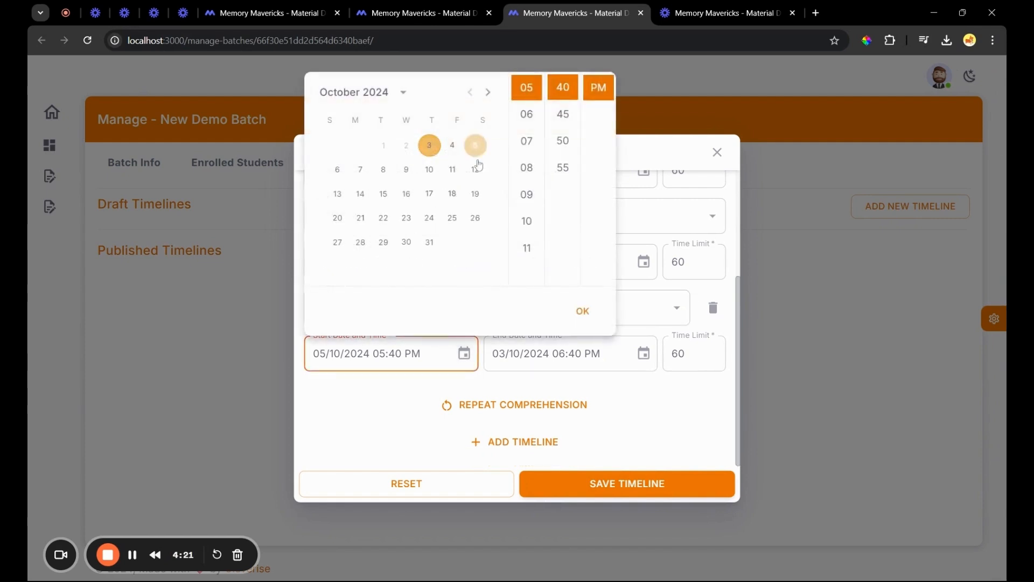
left_click(583, 312)
left_click(641, 354)
left_click(653, 144)
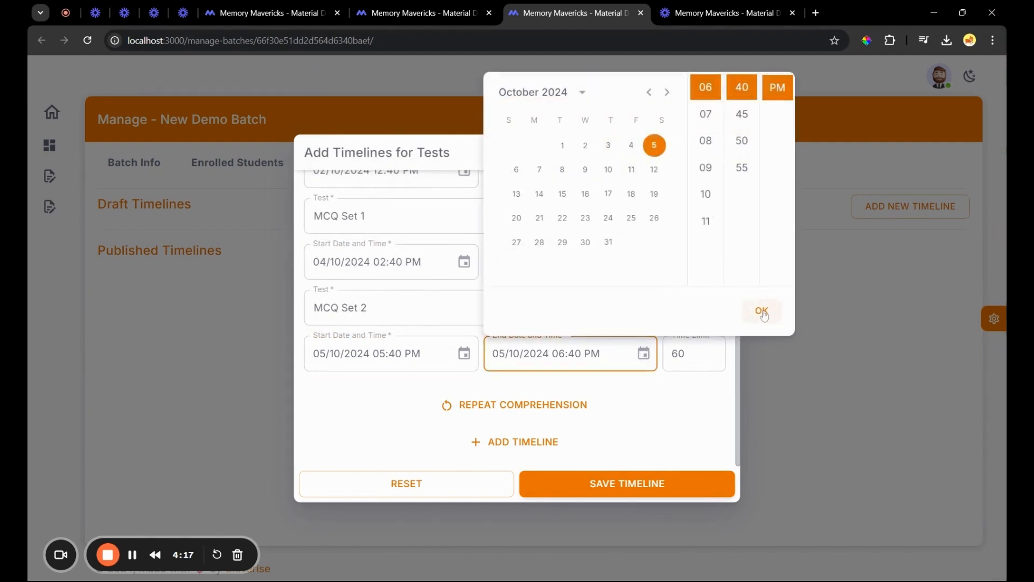
left_click(760, 309)
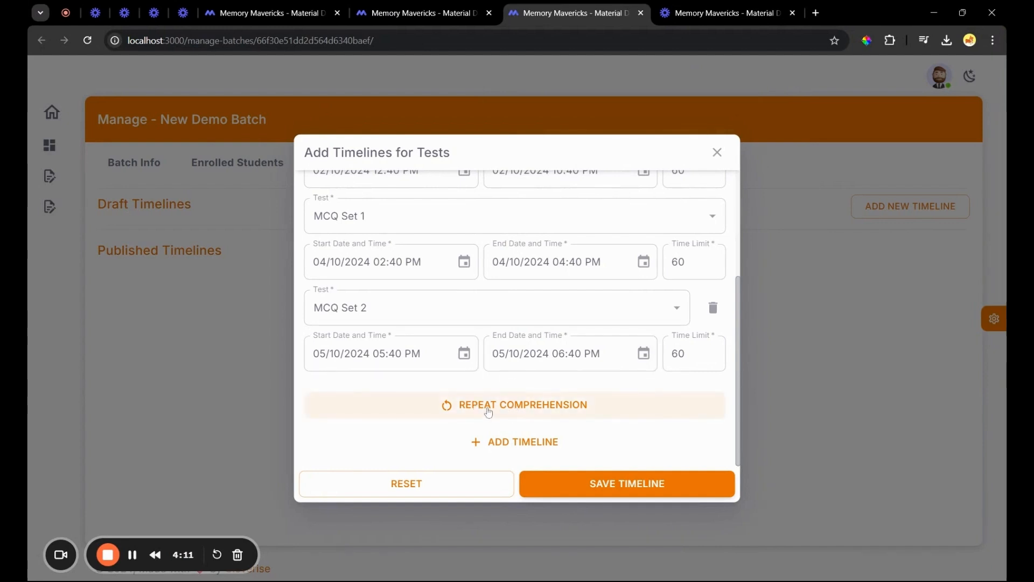
Look over the timeline entries and add a repeat of the comprehension after MCQ Set 2
scroll(489, 412, "up", 3)
scroll(489, 413, "down", 3)
scroll(488, 412, "up", 3)
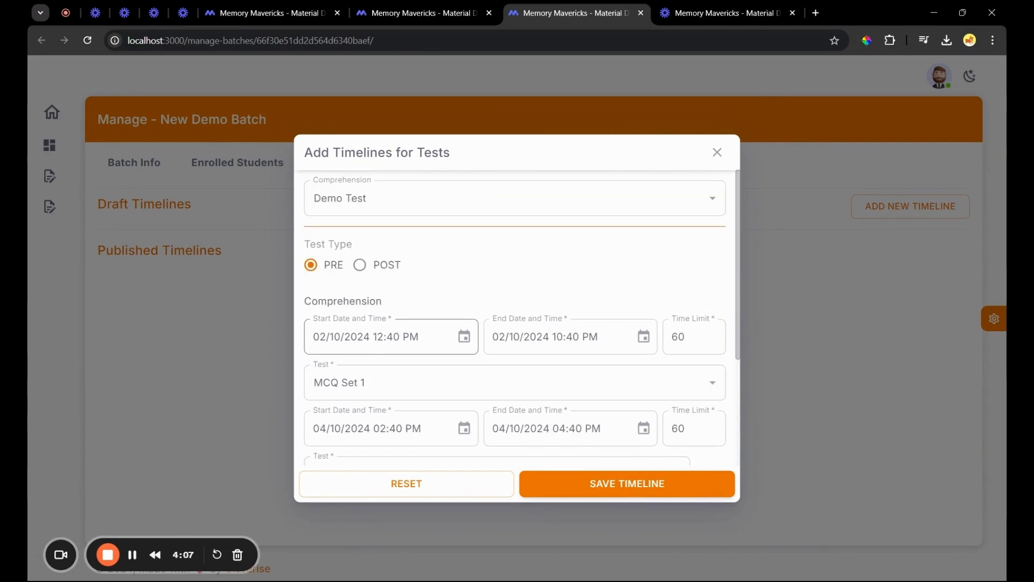
scroll(639, 334, "down", 3)
left_click(534, 406)
Set the repeated comprehension to start on 07/10/2024 at 07:40 PM and set its end time to 09:40 PM
scroll(534, 407, "down", 2)
left_click(463, 370)
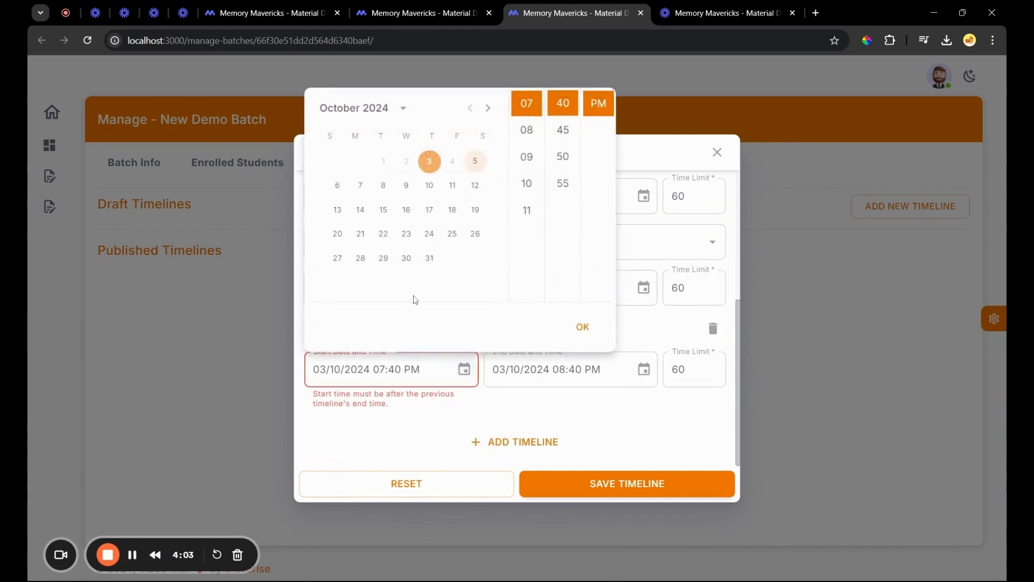
left_click(363, 186)
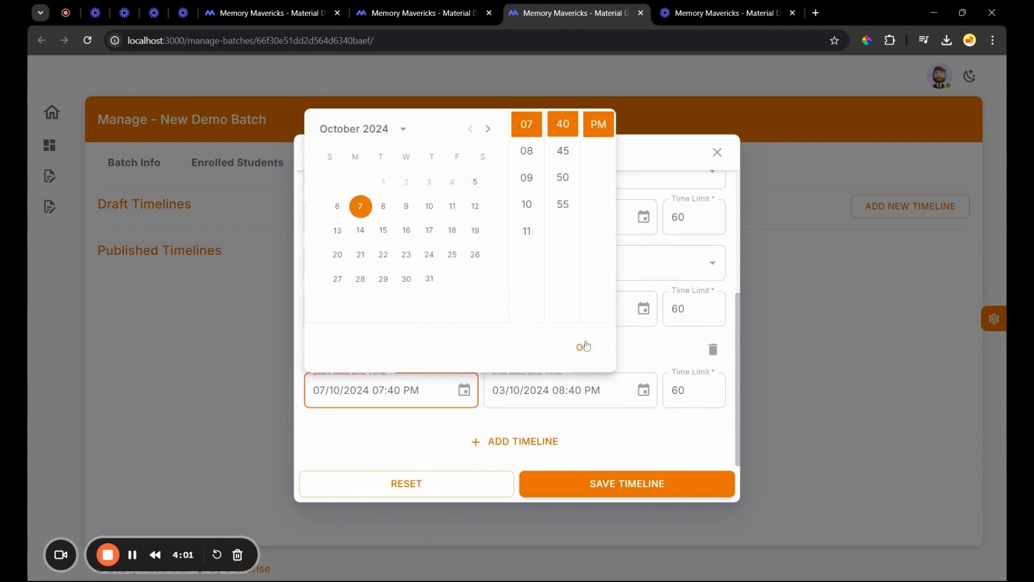
left_click(584, 347)
left_click(642, 389)
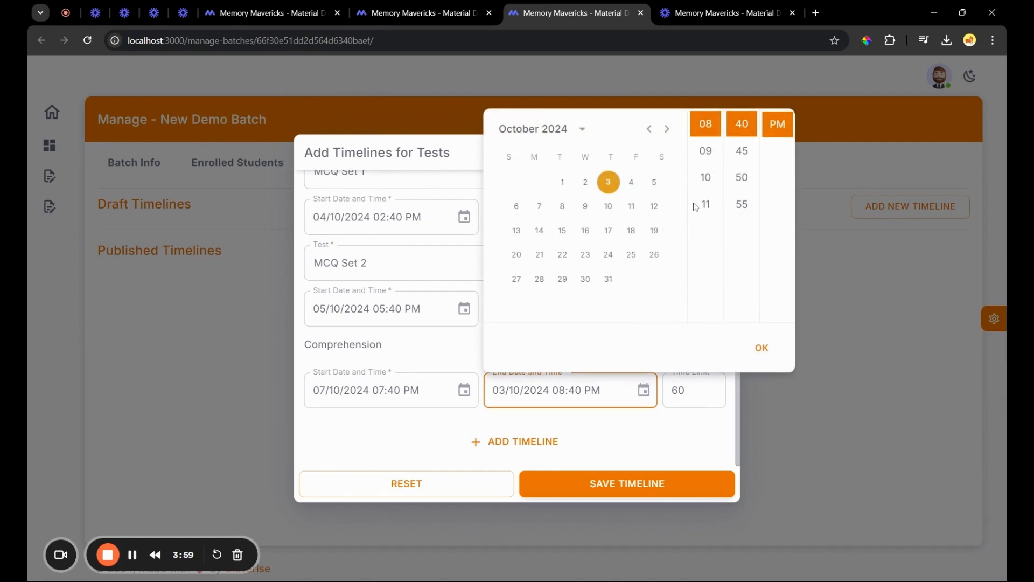
left_click(706, 150)
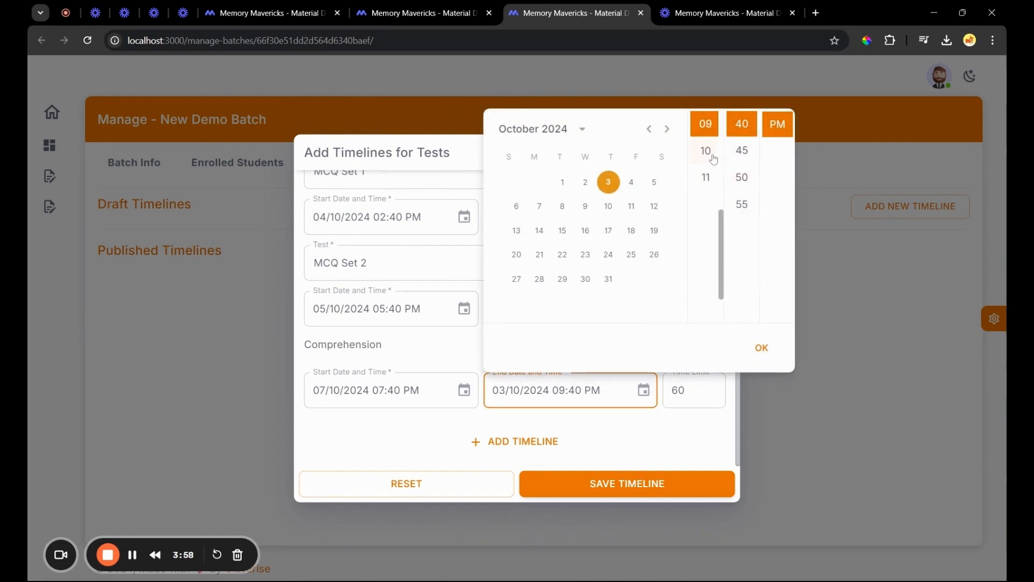
left_click(761, 347)
Set the time limit of the repeated comprehension to 40 minutes
left_click(706, 390)
left_click_drag(680, 390, 664, 397)
type("4")
left_click(557, 415)
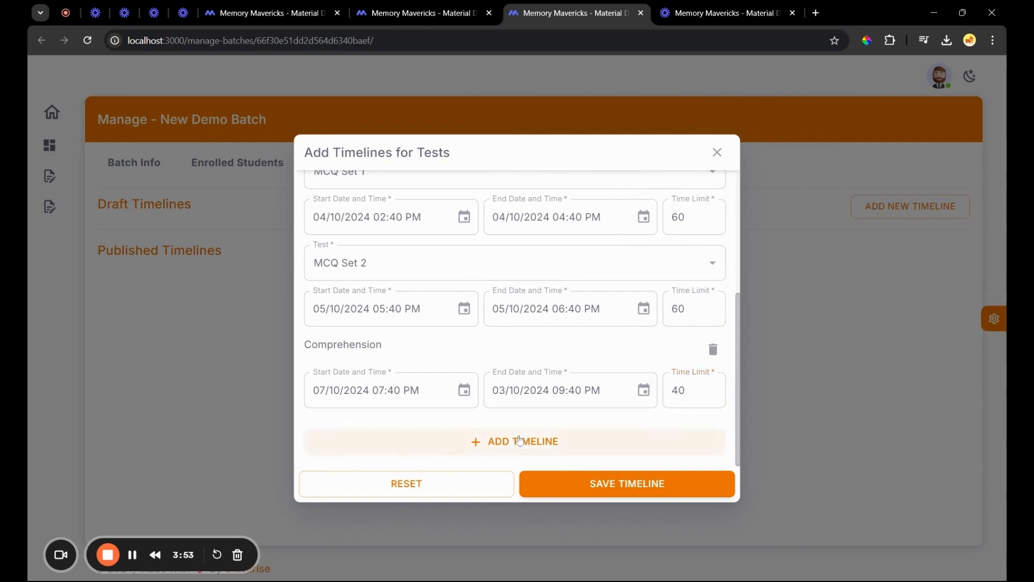
Review the timeline entries and add another test entry after the repeated comprehension, using MCQ Set 3
scroll(446, 323, "up", 3)
scroll(447, 345, "down", 2)
scroll(446, 334, "up", 4)
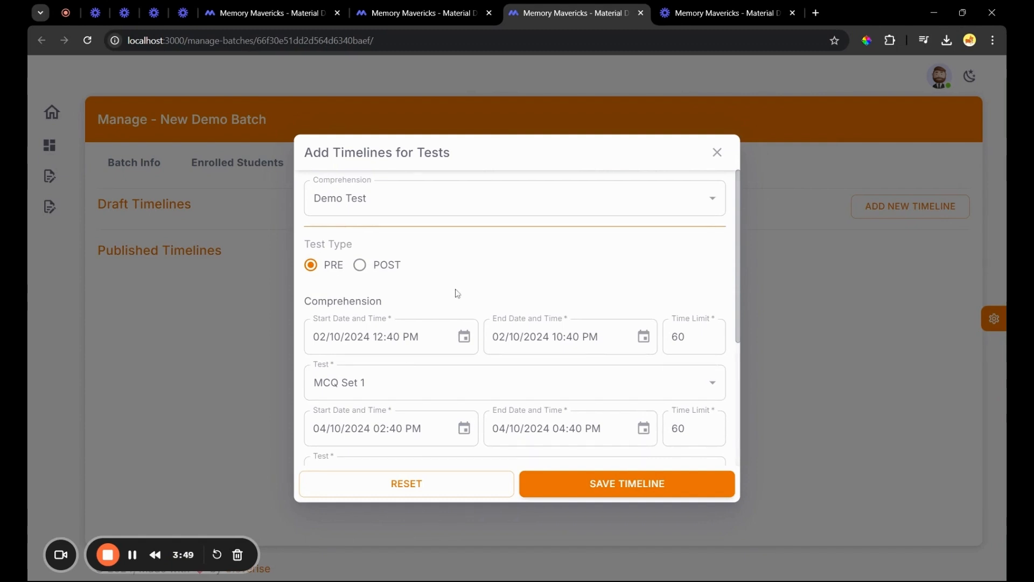
scroll(445, 295, "down", 5)
left_click(496, 439)
left_click(372, 360)
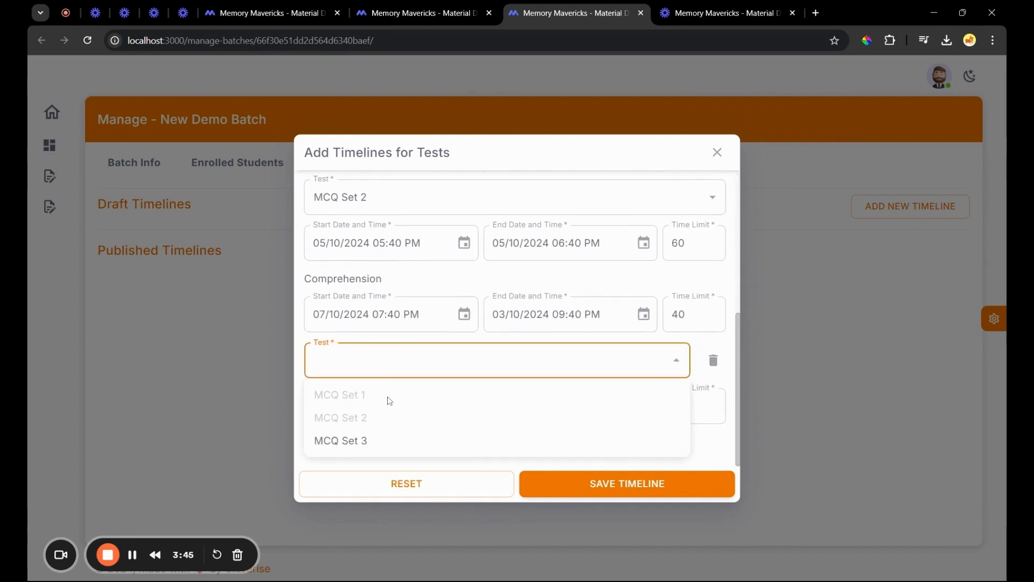
left_click(361, 447)
Set MCQ Set 3 to start on 15/10/2024 at 09:40 PM and end on 15/10/2024 at 10:40 PM
left_click(476, 407)
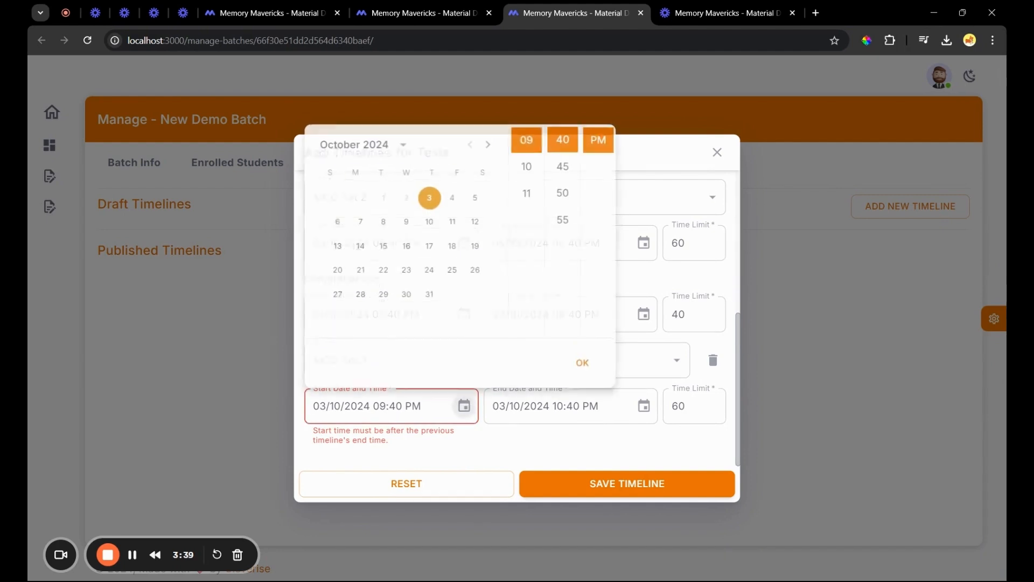
left_click(385, 247)
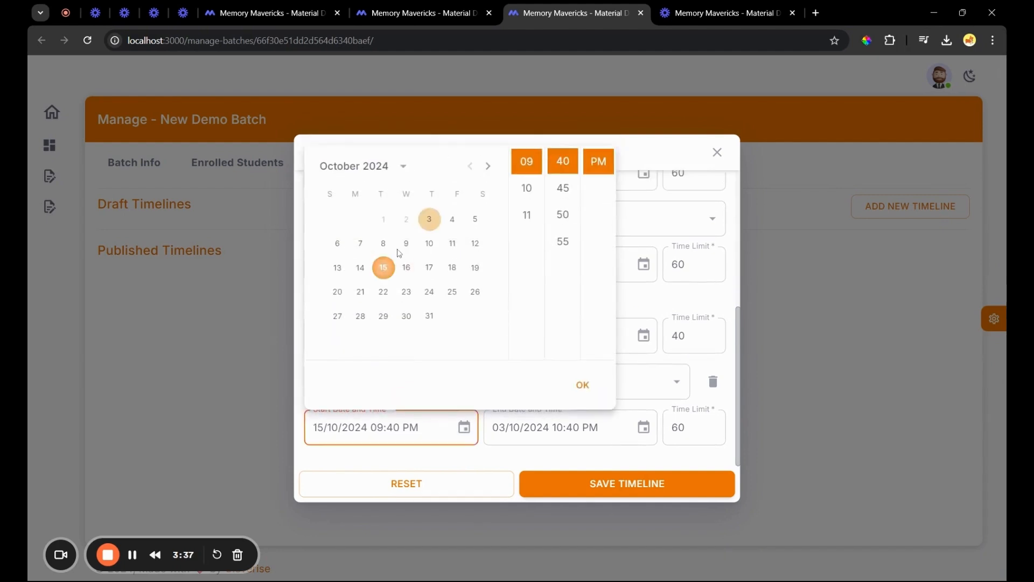
left_click(583, 384)
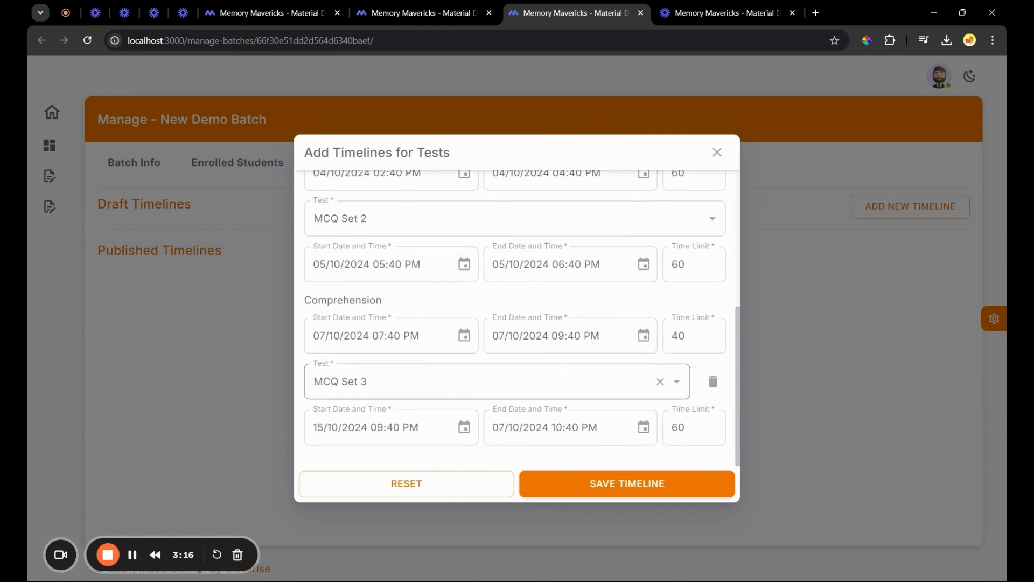
left_click(644, 427)
left_click(562, 267)
left_click(761, 384)
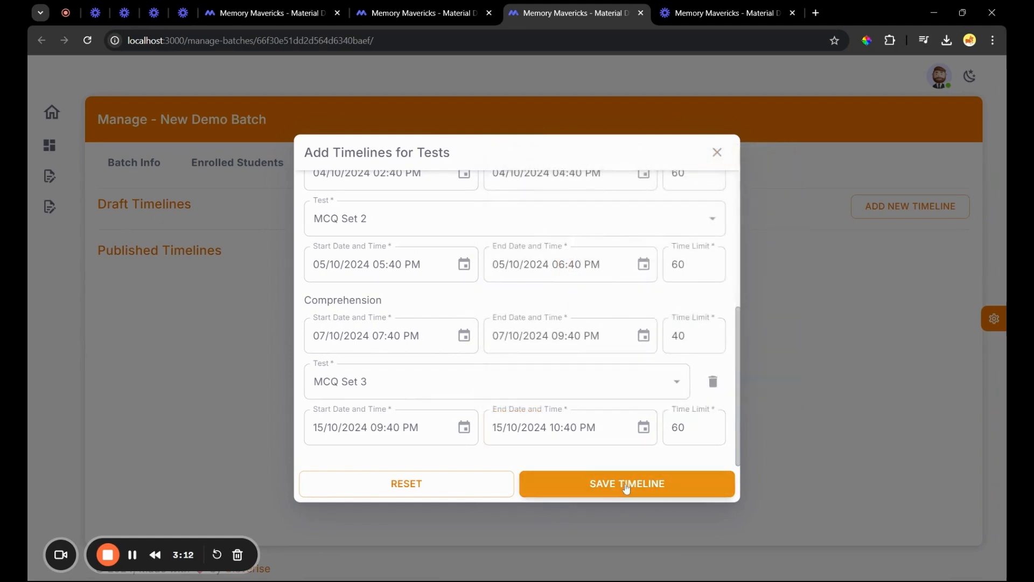
Save the Demo Test timeline, checking each entry's dates and time limit in the summary before confirming
left_click(626, 489)
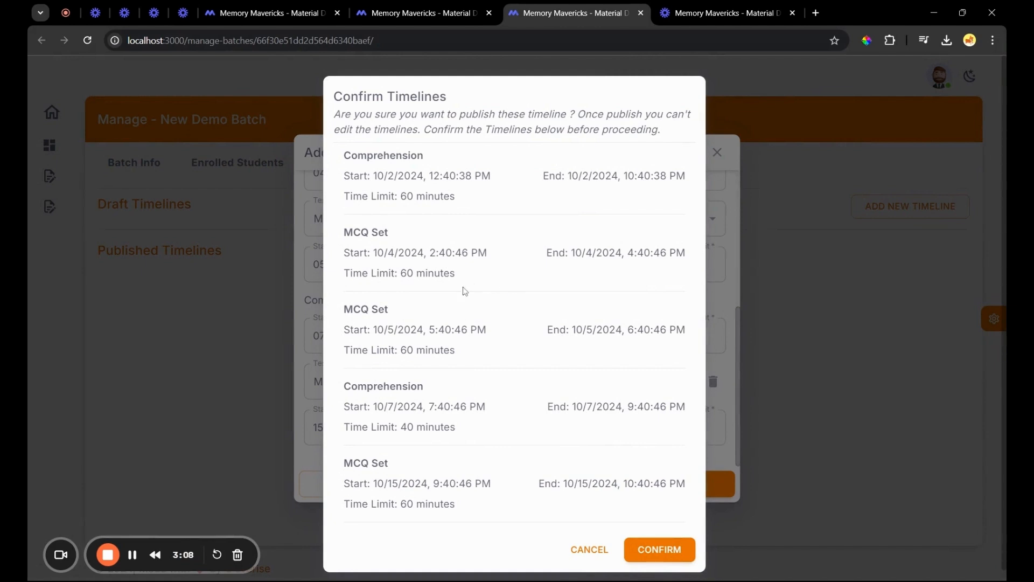
left_click_drag(327, 93, 554, 364)
left_click_drag(571, 470, 440, 451)
left_click_drag(348, 161, 508, 503)
left_click(510, 506)
left_click_drag(351, 155, 471, 176)
left_click(466, 202)
left_click_drag(352, 232, 407, 251)
left_click(389, 295)
left_click_drag(350, 309, 417, 330)
left_click(381, 372)
left_click_drag(351, 386, 417, 407)
left_click(360, 455)
left_click_drag(354, 462, 465, 501)
left_click(481, 503)
left_click(662, 557)
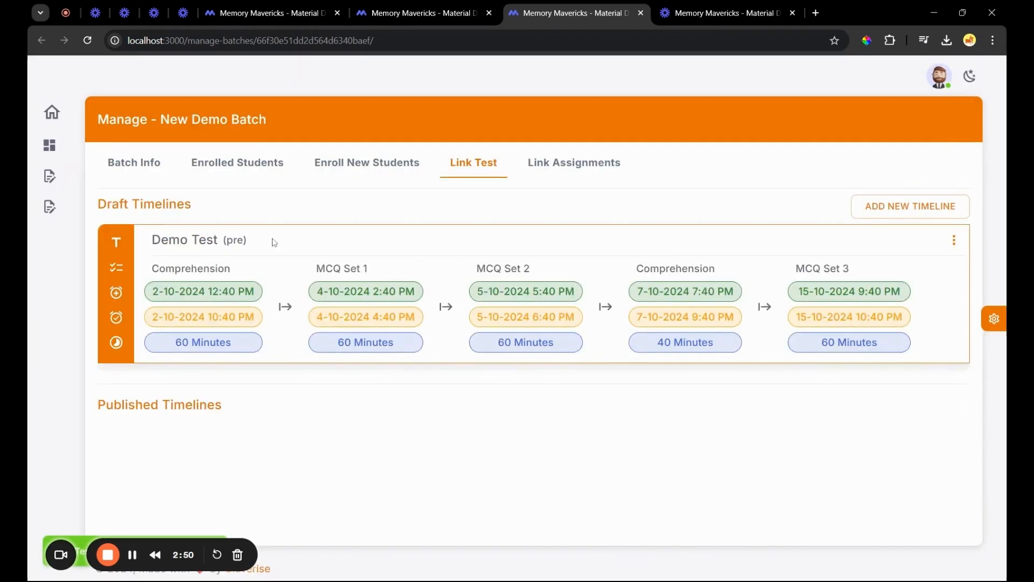
Examine the draft timelines section and the actions offered for the Demo Test draft
left_click_drag(97, 203, 201, 216)
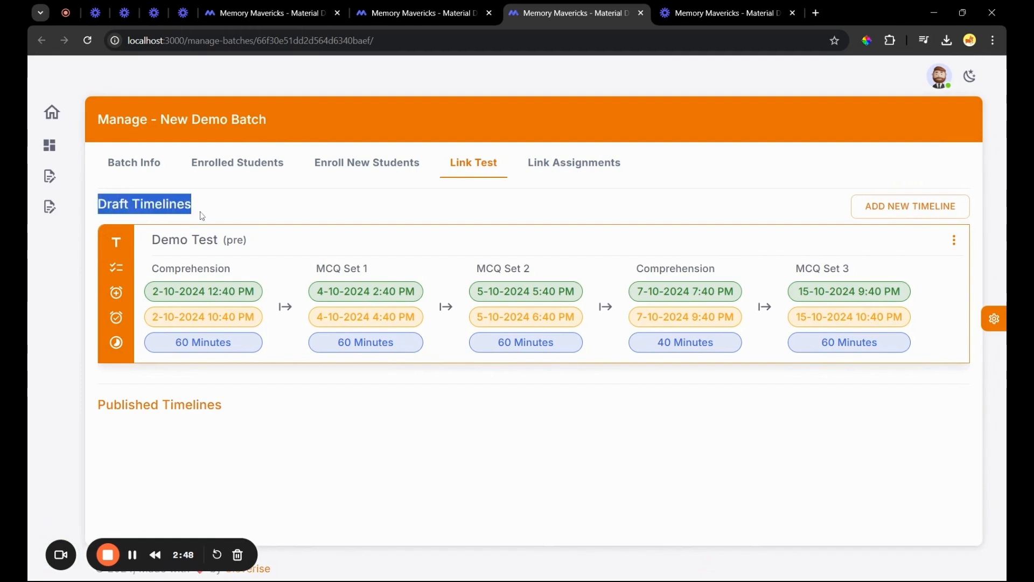
left_click(219, 213)
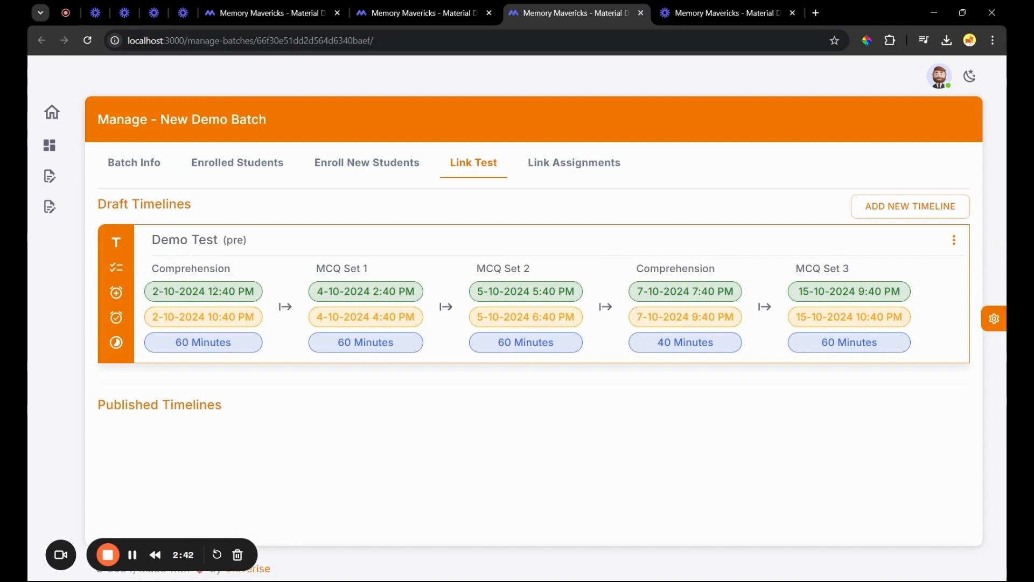
left_click(956, 242)
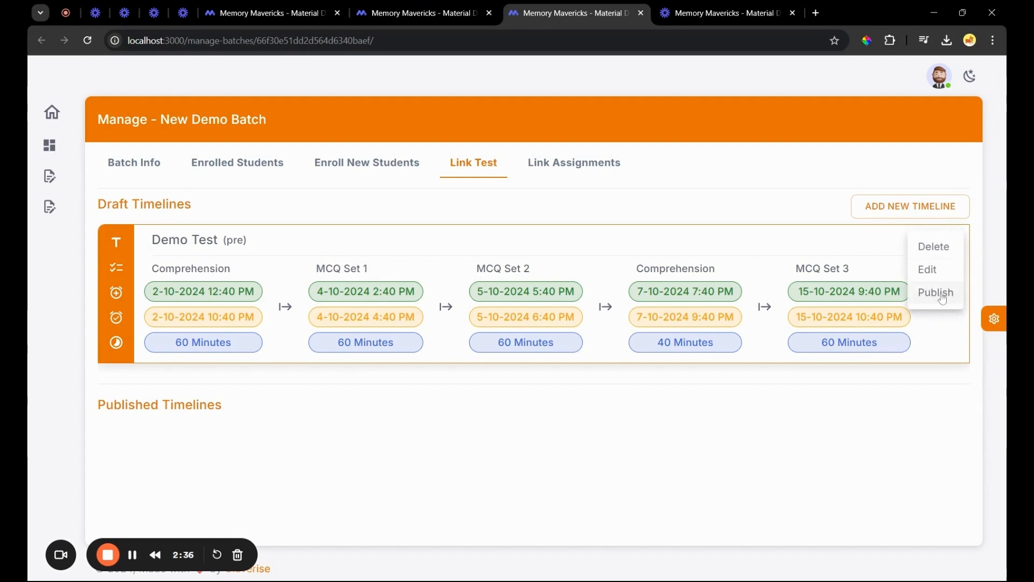
left_click(871, 272)
left_click(956, 245)
left_click(896, 241)
Open the Demo Test draft for editing and delete its MCQ Set 3 and repeated comprehension entries
left_click(956, 246)
left_click(929, 269)
scroll(539, 291, "down", 5)
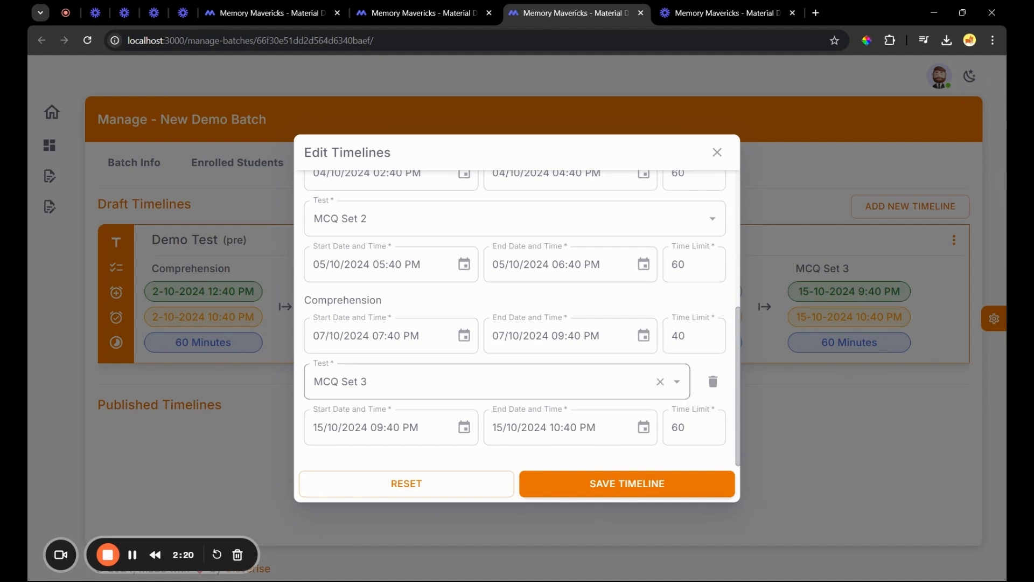
left_click(712, 381)
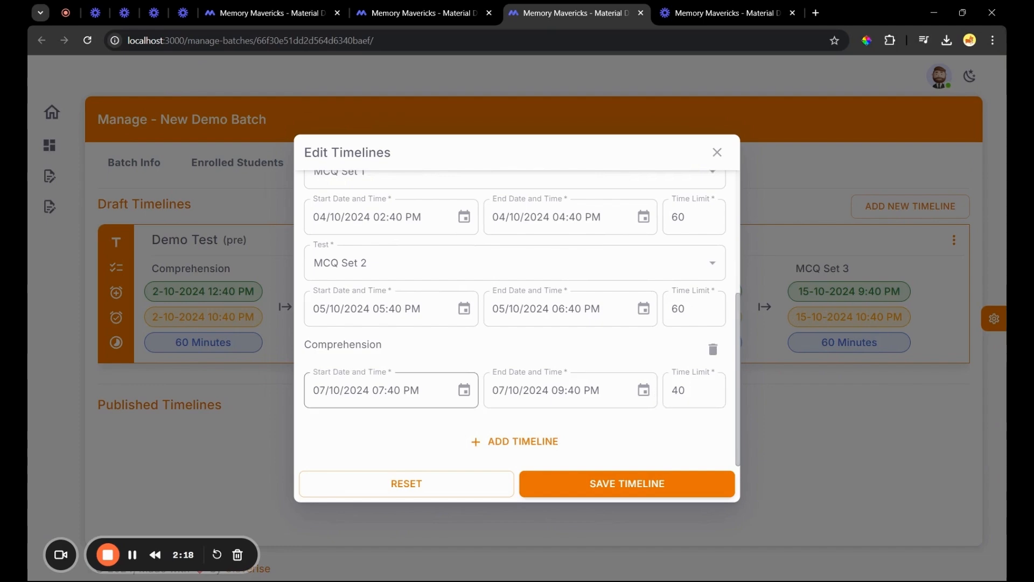
left_click(717, 351)
Save the edited Demo Test timeline, reviewing the remaining entries before confirming
left_click(607, 485)
left_click_drag(343, 170, 497, 424)
left_click(497, 423)
left_click(689, 479)
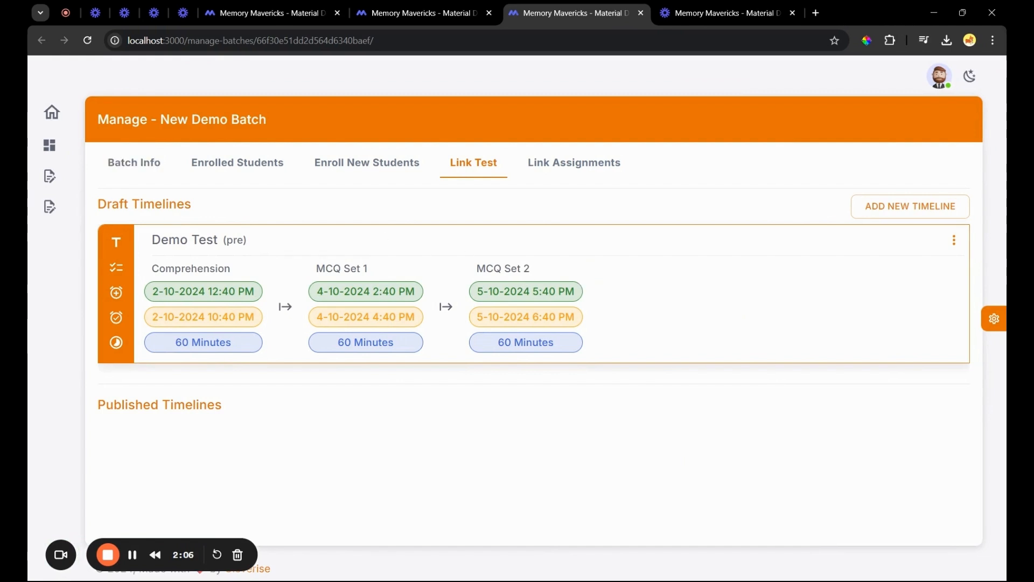
Check the edited draft's section heading, test name, pre/post label and available actions
left_click_drag(107, 205, 178, 205)
left_click(207, 210)
left_click_drag(232, 241, 252, 241)
left_click(235, 244)
double_click(236, 241)
left_click(311, 253)
left_click(954, 239)
left_click(261, 245)
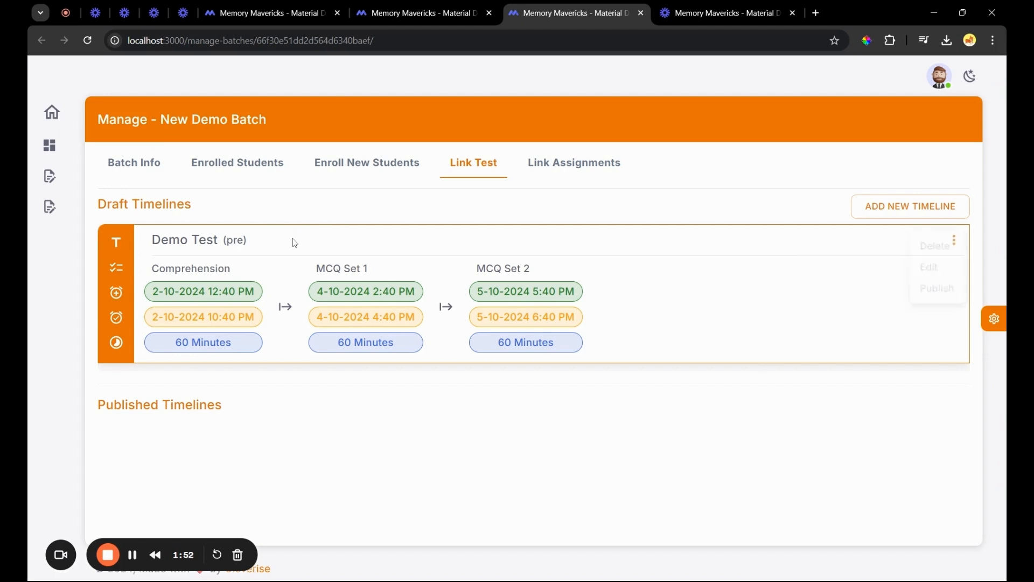
left_click_drag(181, 240, 237, 240)
left_click(222, 242)
Publish the Demo Test draft timeline after reviewing its read-only entries
left_click(954, 240)
left_click(928, 293)
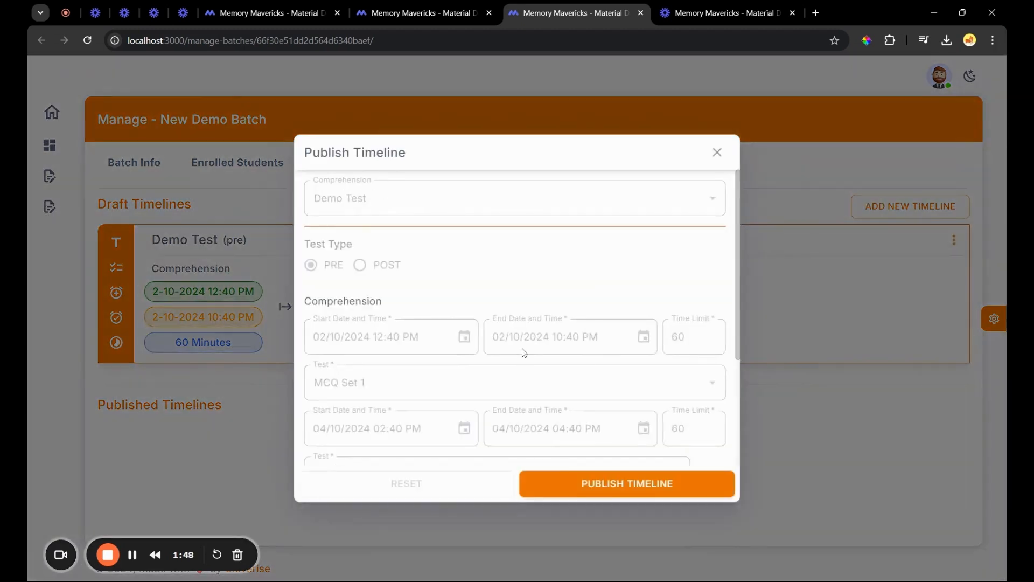
scroll(521, 364, "down", 3)
scroll(531, 340, "up", 1)
scroll(549, 361, "down", 1)
scroll(544, 369, "up", 3)
scroll(518, 281, "down", 3)
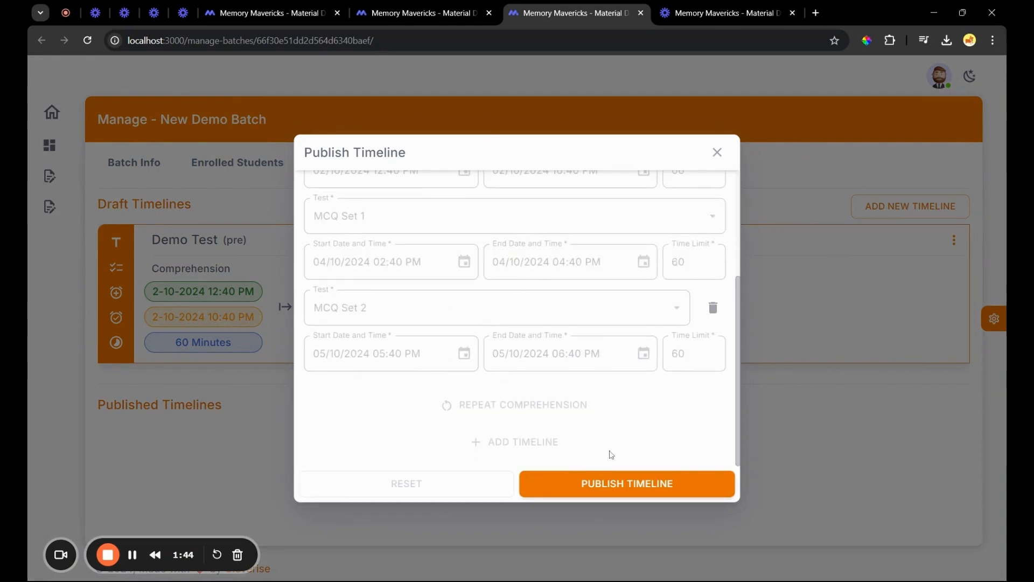
left_click(596, 483)
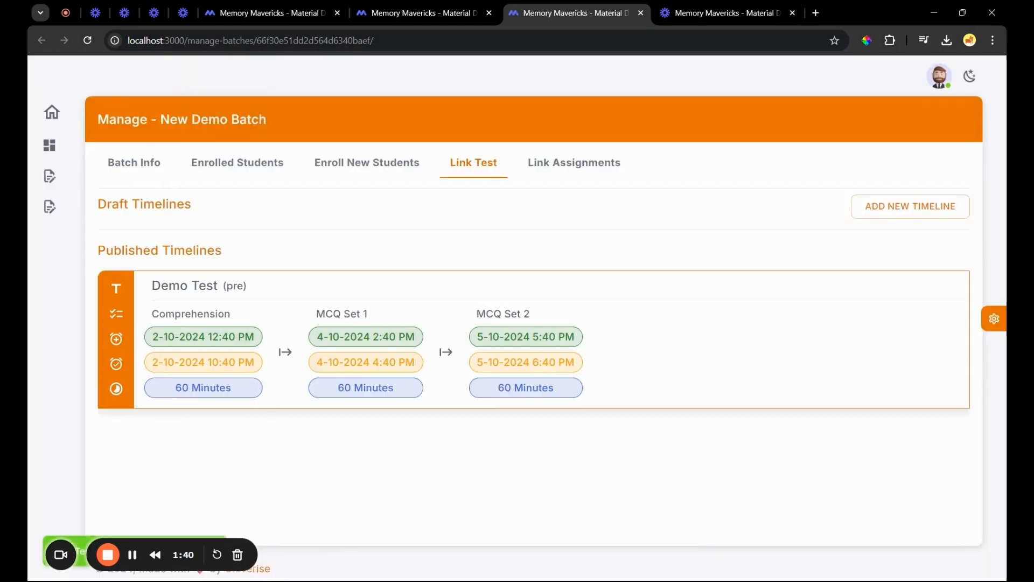
Look over the Demo Test entry in the published timelines section
left_click_drag(105, 251, 242, 256)
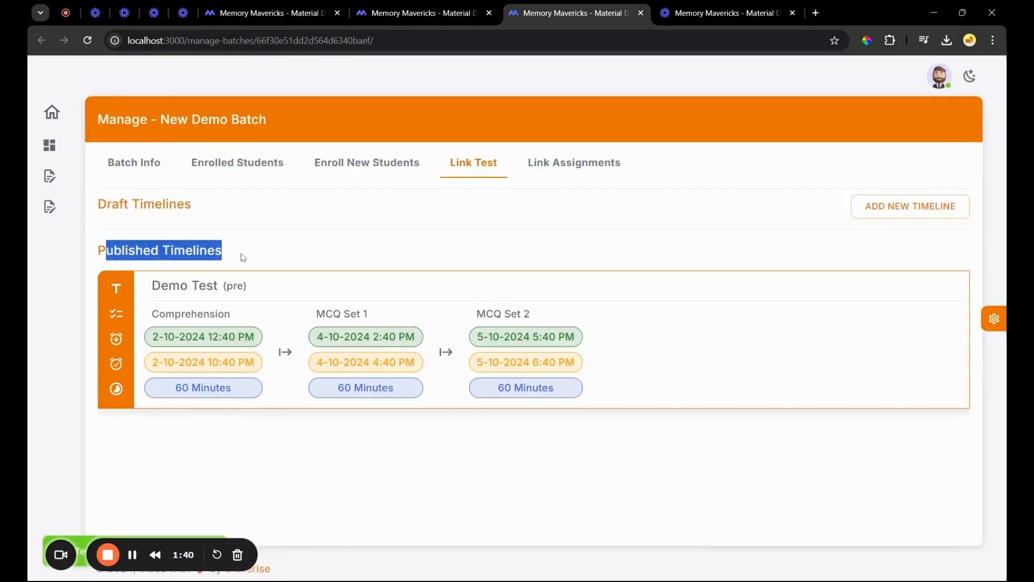
left_click(241, 254)
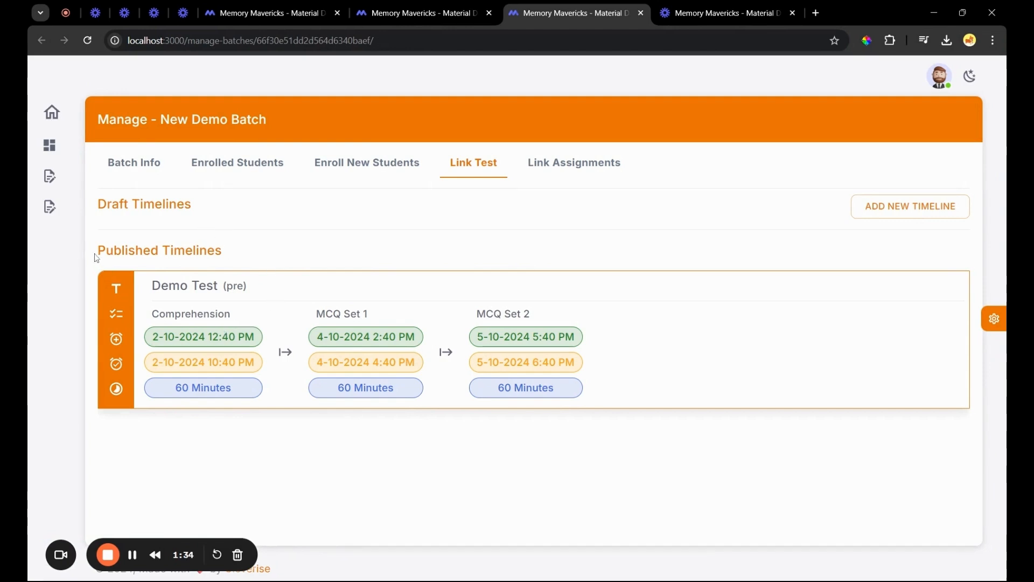
left_click_drag(97, 250, 235, 281)
left_click(645, 373)
Start a new timeline for the comprehension "Name of this test" and set its test type to POST
left_click(875, 215)
left_click(377, 199)
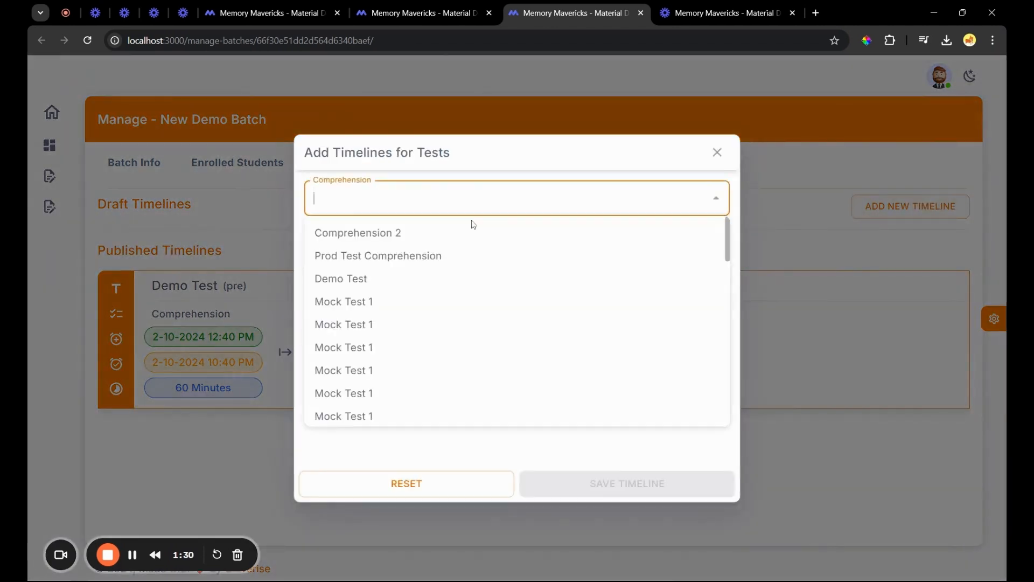
scroll(377, 323, "down", 5)
scroll(398, 335, "up", 4)
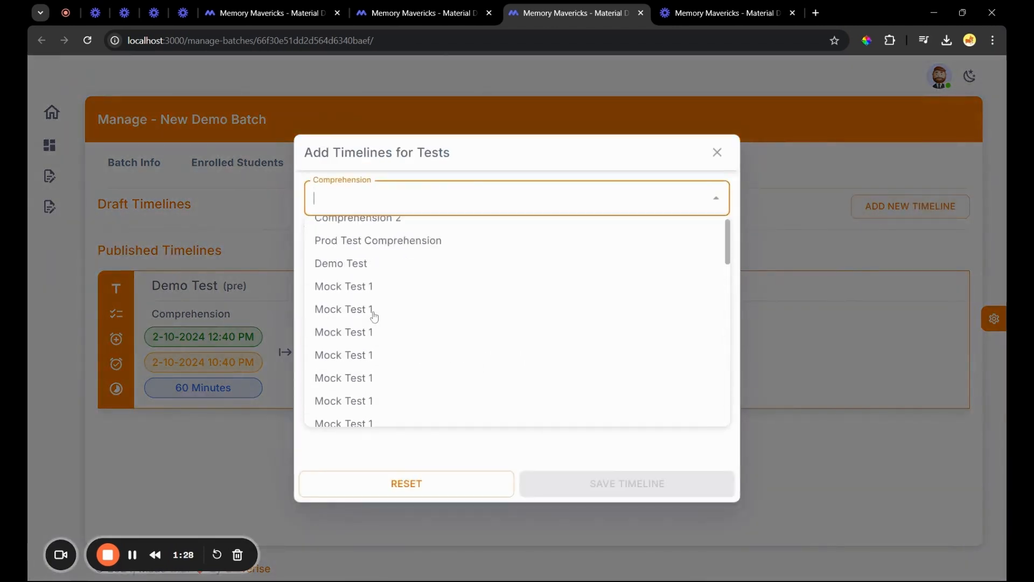
scroll(374, 322, "down", 10)
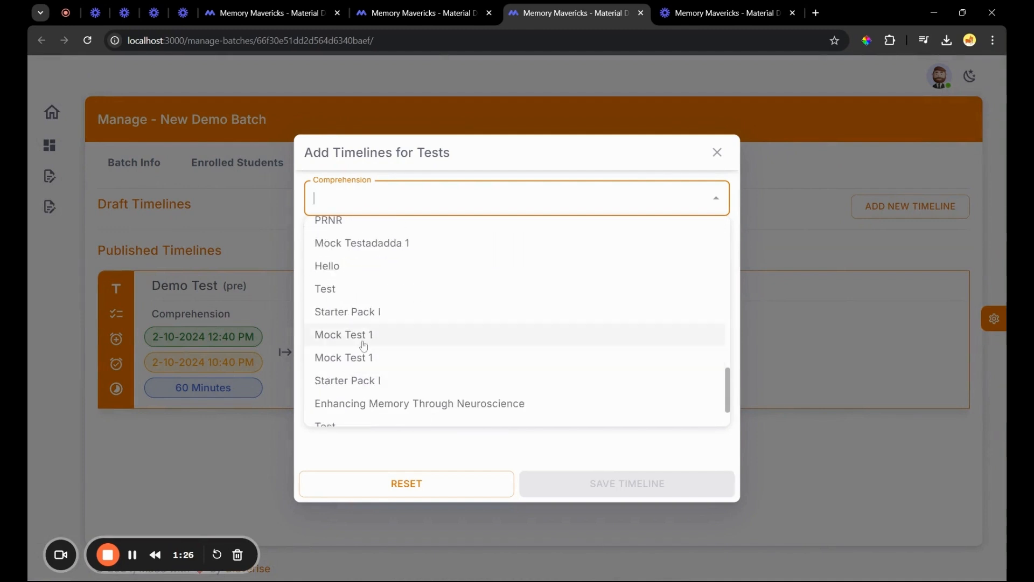
left_click(347, 409)
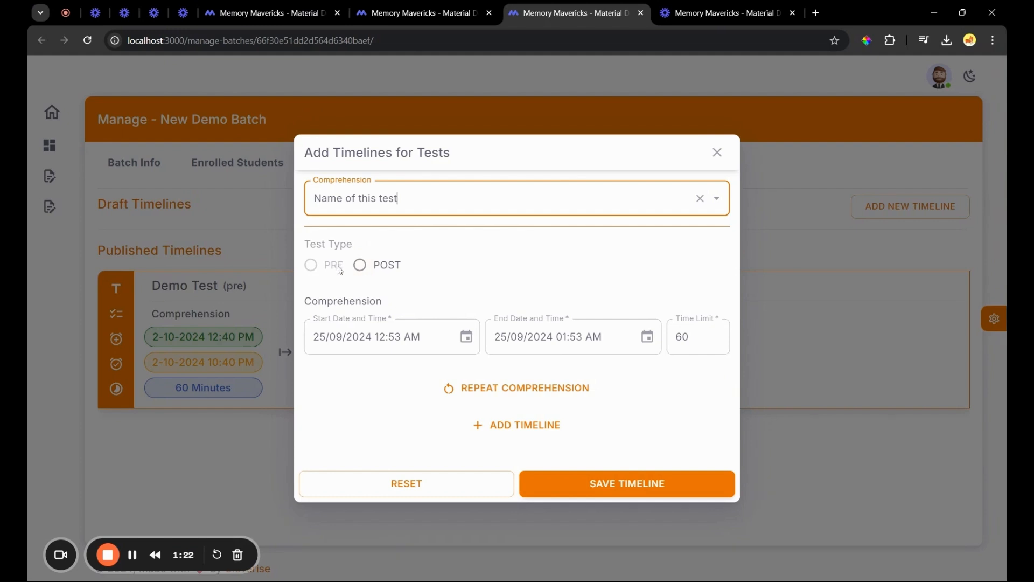
left_click(310, 269)
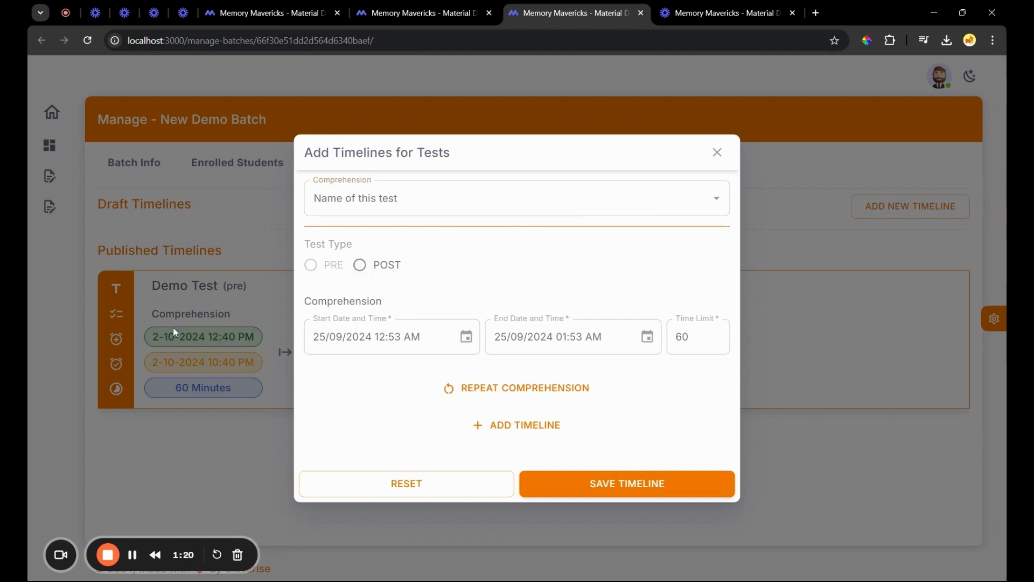
left_click(360, 265)
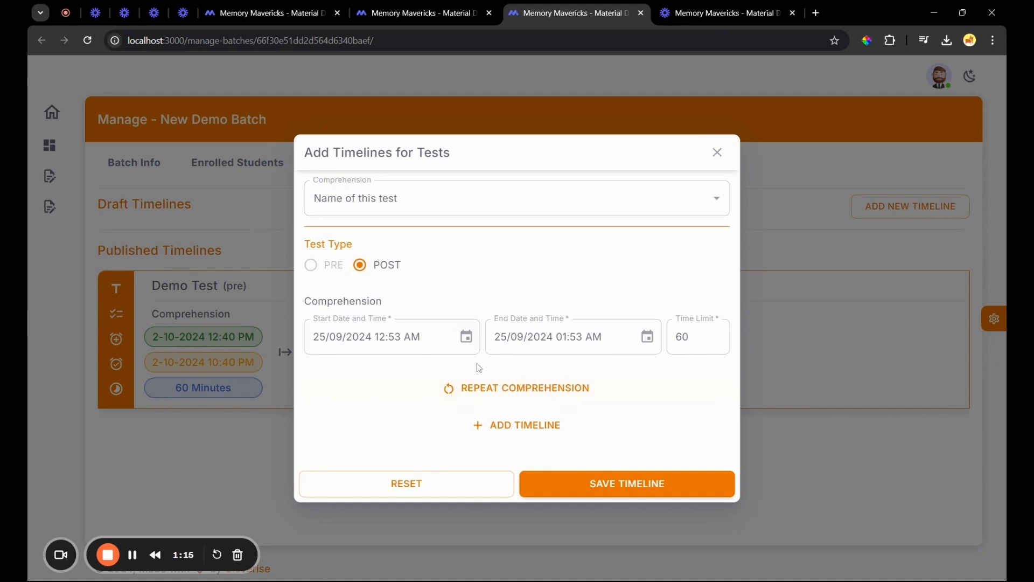
Add a repeat of the comprehension and a test entry for MCQ Set 1 to the post-test timeline
left_click(505, 389)
left_click(516, 444)
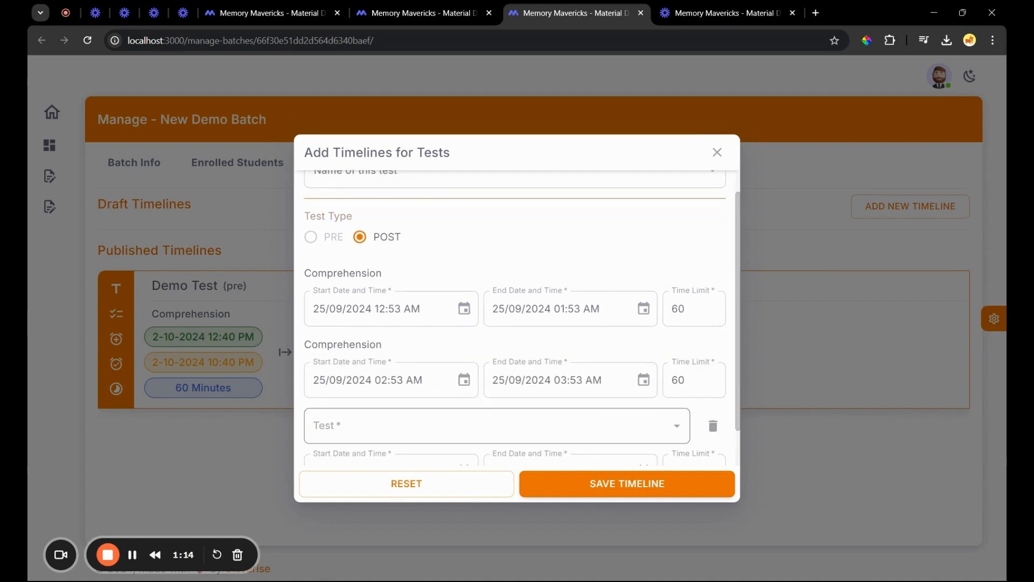
left_click(404, 381)
left_click(404, 418)
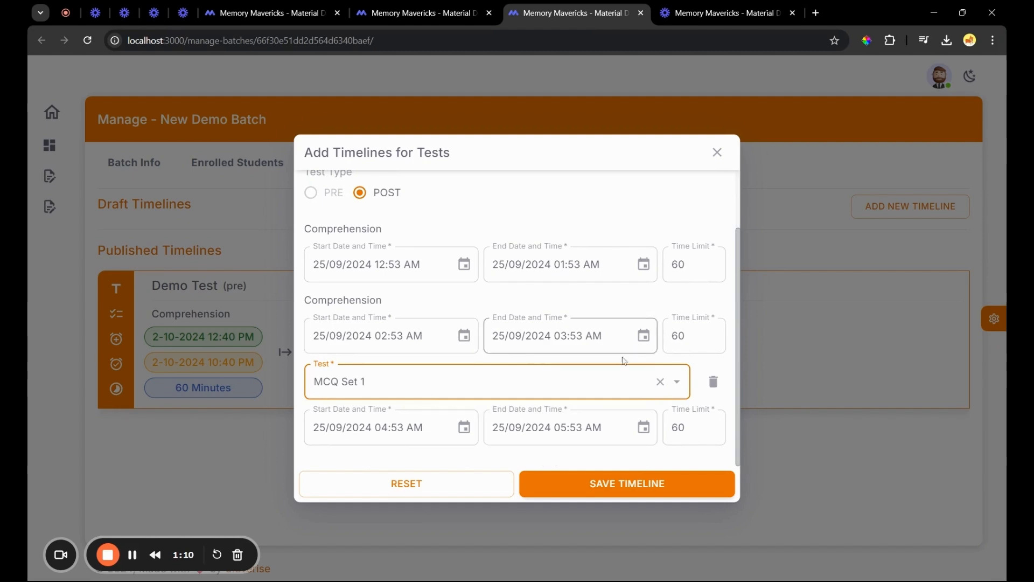
Save the post-test timeline with its default dates and confirm it as a draft
left_click(634, 486)
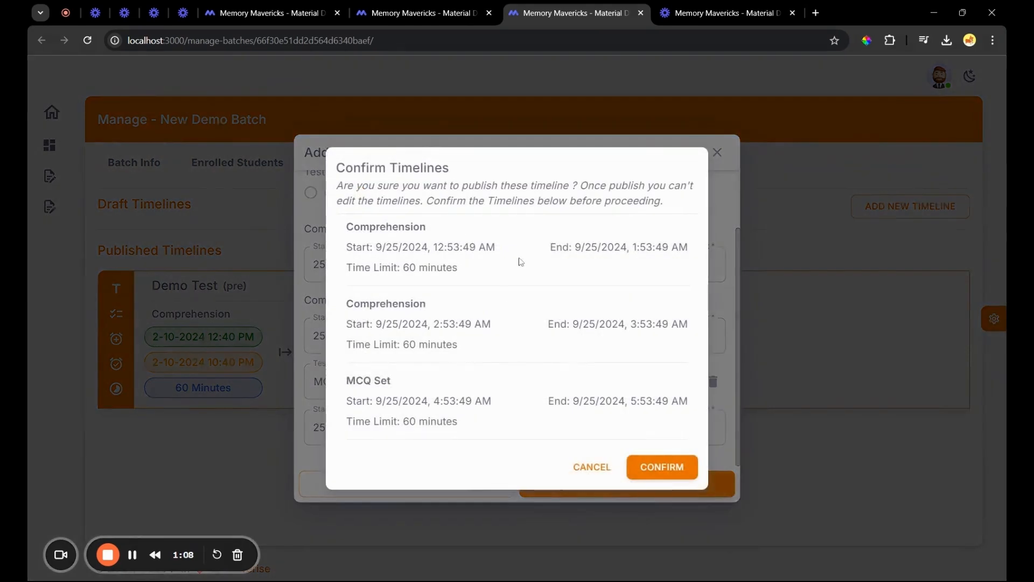
left_click(665, 468)
scroll(333, 303, "down", 1)
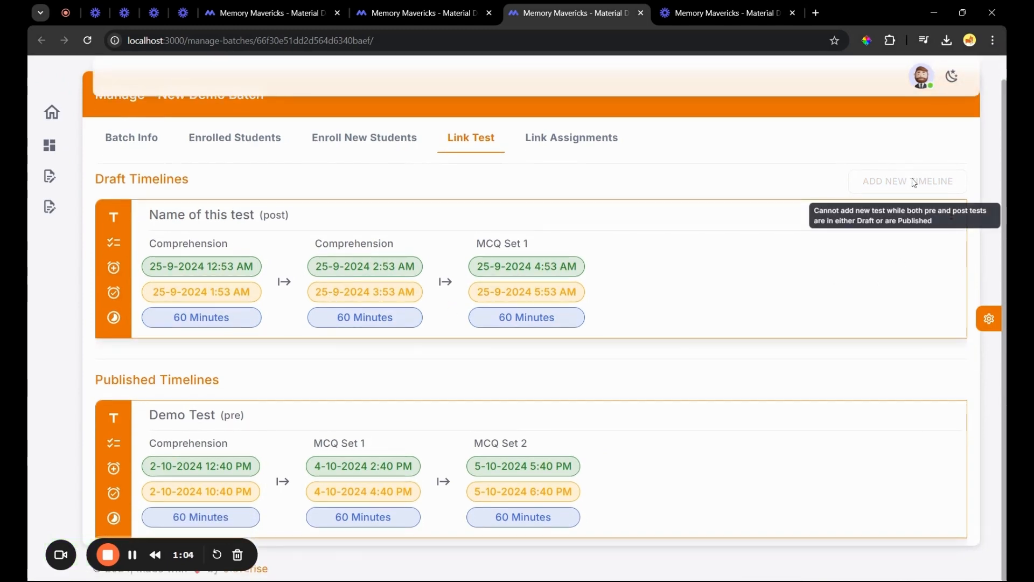
Look over the test types of the published Demo Test and the draft timeline
double_click(232, 414)
double_click(275, 215)
left_click(378, 350)
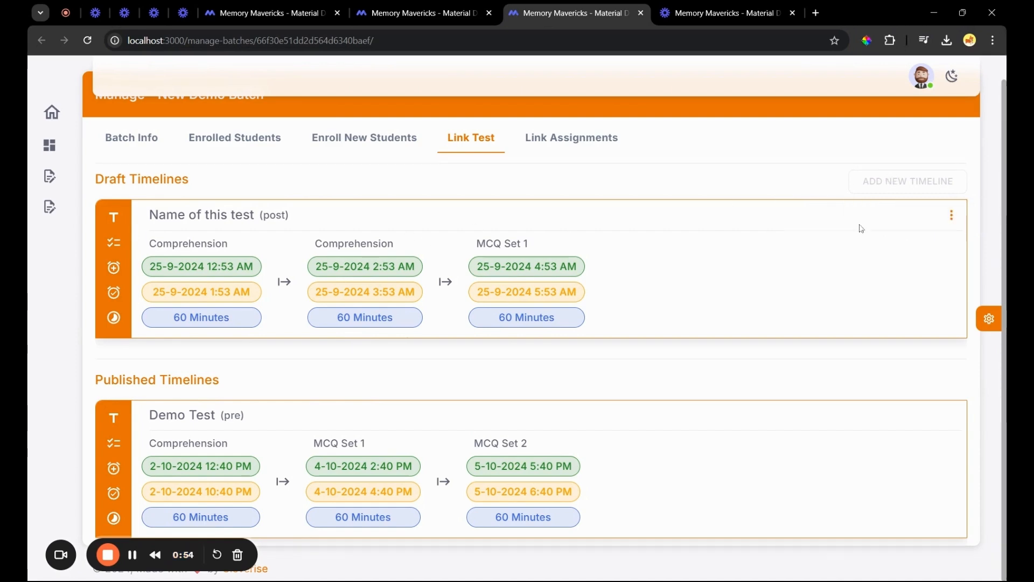
left_click_drag(164, 235, 276, 215)
left_click(276, 215)
Delete the draft post-test timeline "Name of this test" and confirm the deletion
left_click(951, 217)
left_click(930, 226)
left_click(478, 381)
Start a new timeline for the comprehension "7th sept" and set its test type to POST
left_click(892, 209)
left_click(396, 205)
scroll(385, 307, "down", 3)
scroll(384, 312, "down", 3)
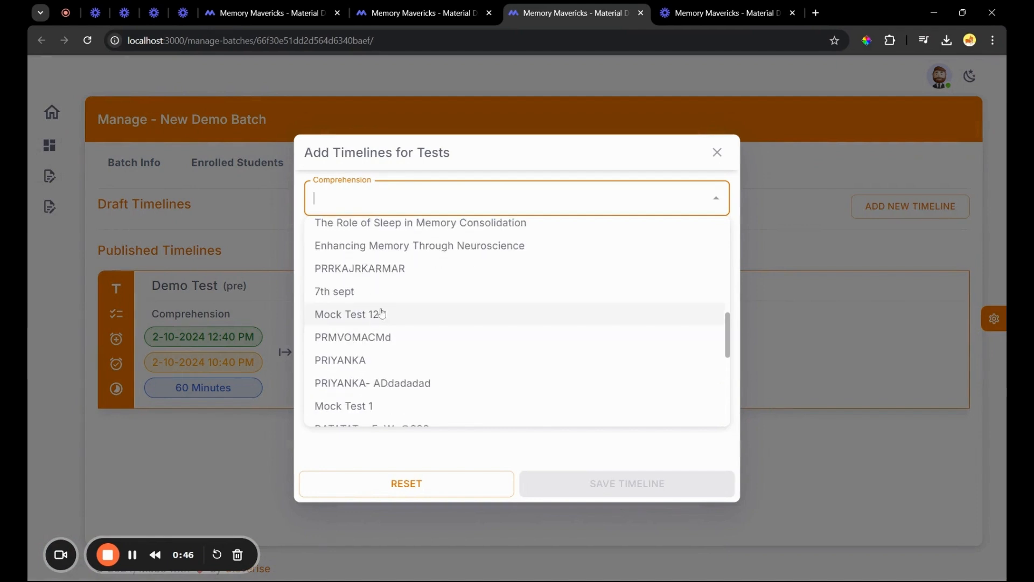
left_click(385, 294)
left_click(371, 265)
Add a repeat of the comprehension and MCQ Set 1 to the 7th sept timeline, and save it as a draft
left_click(525, 388)
scroll(517, 431, "down", 2)
left_click(517, 439)
left_click(430, 382)
left_click(430, 419)
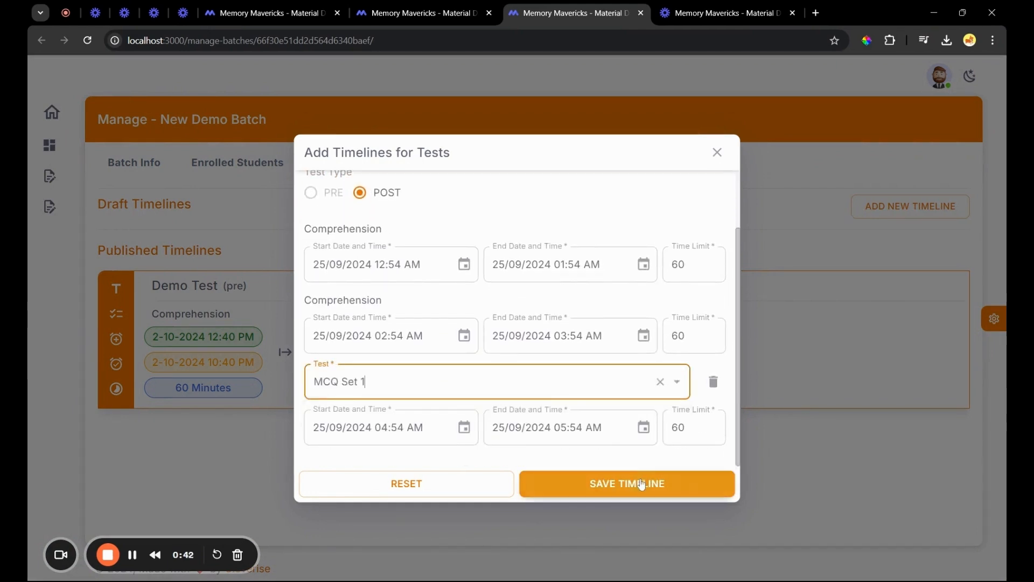
left_click(639, 484)
left_click(678, 469)
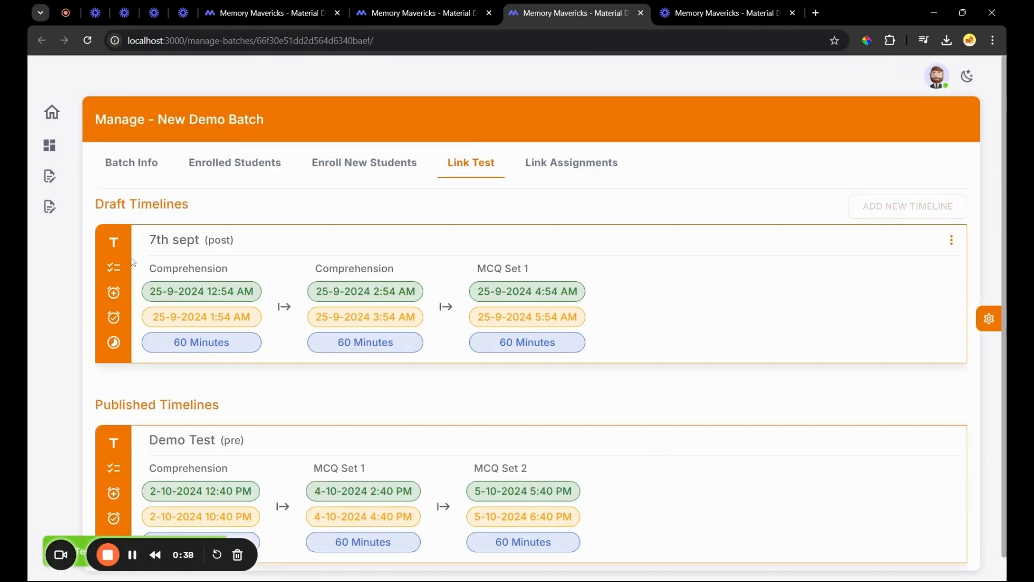
Examine the 7th sept draft timeline's title, publishing option and first start date
left_click_drag(156, 241, 255, 239)
left_click(255, 239)
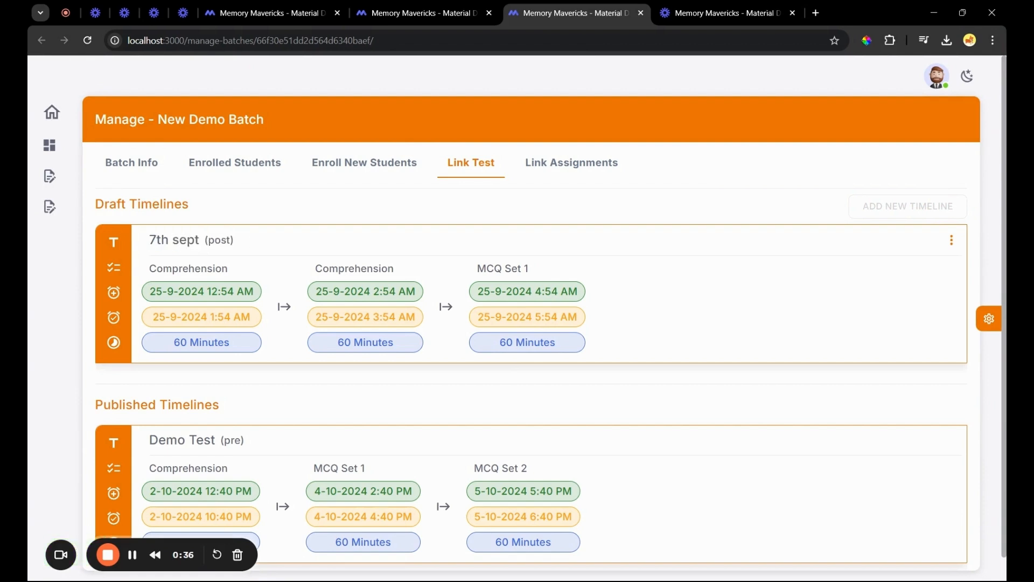
left_click_drag(142, 240, 249, 236)
left_click(324, 238)
left_click(952, 240)
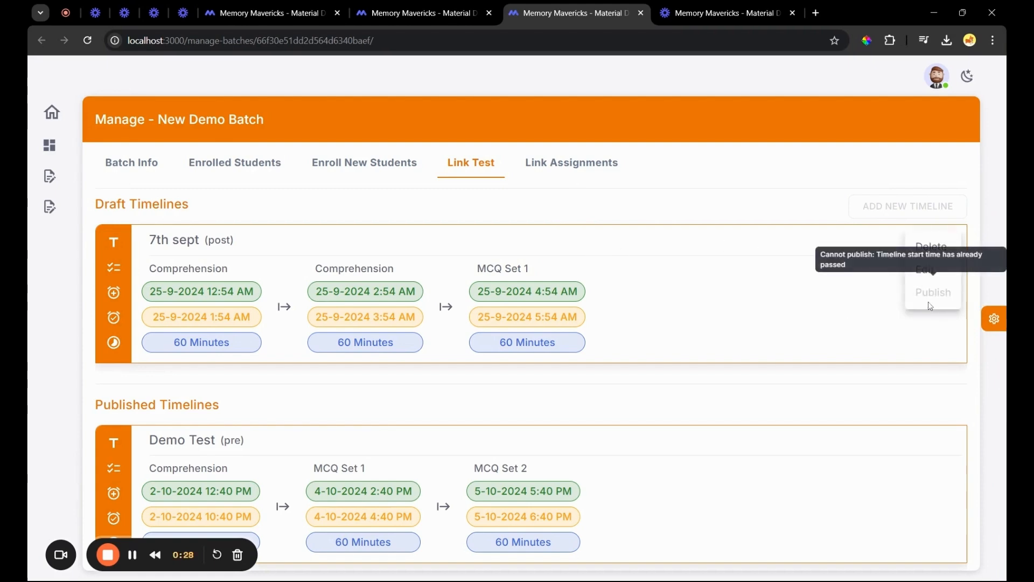
left_click(840, 300)
left_click_drag(162, 293, 192, 295)
left_click(150, 292)
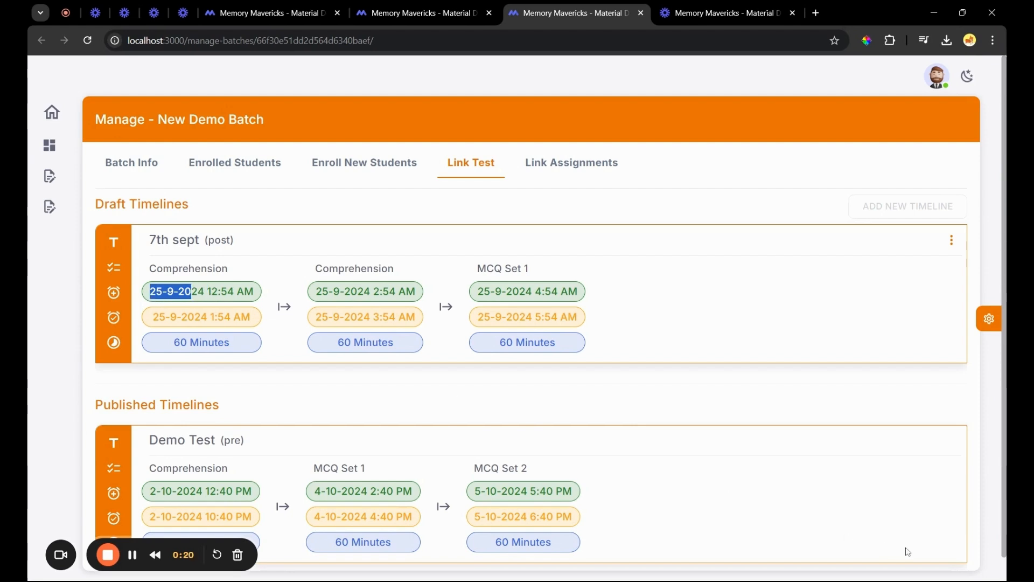
left_click(668, 287)
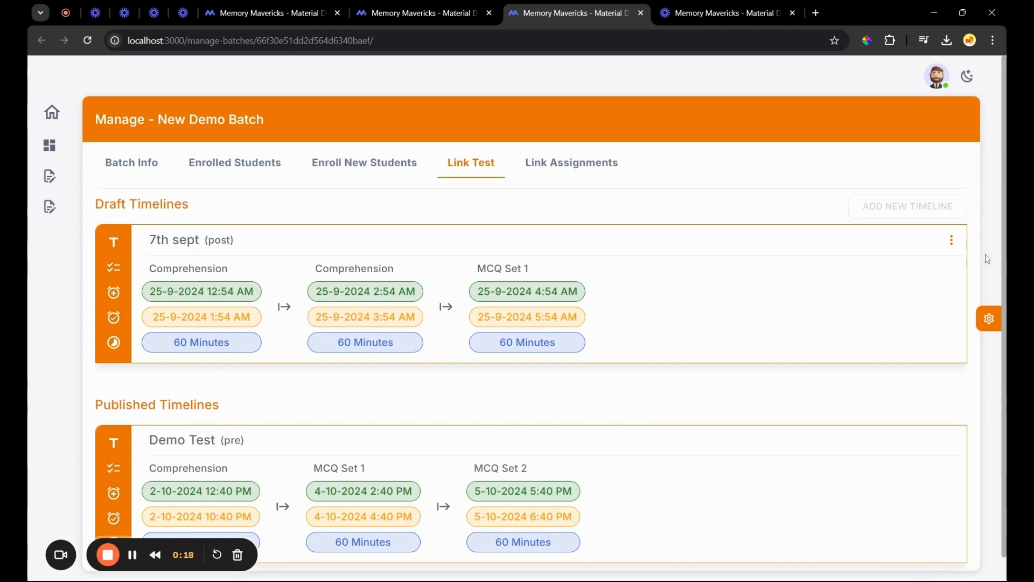
Edit the 7th sept draft timeline, setting the first comprehension to start at 02:54 AM and end at 03:54 AM on 25/09/2024
left_click(952, 241)
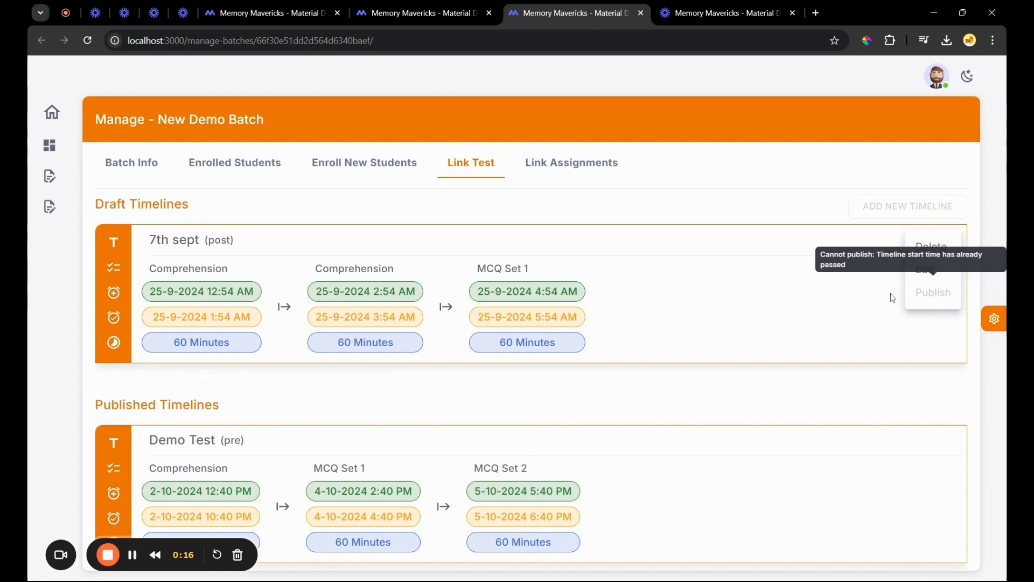
left_click(926, 273)
left_click(952, 240)
left_click(927, 270)
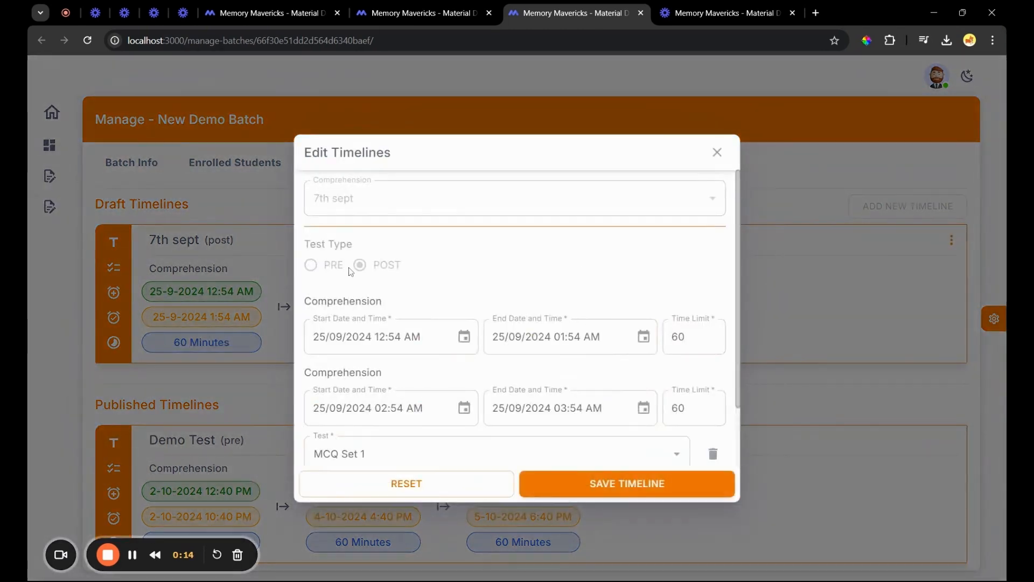
left_click(464, 337)
left_click(527, 424)
left_click(644, 336)
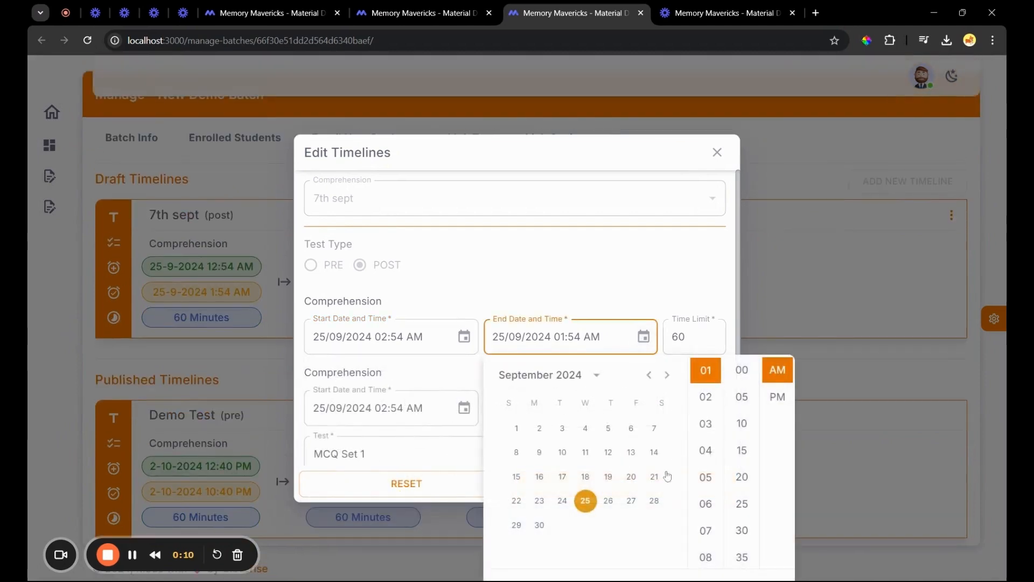
left_click(706, 423)
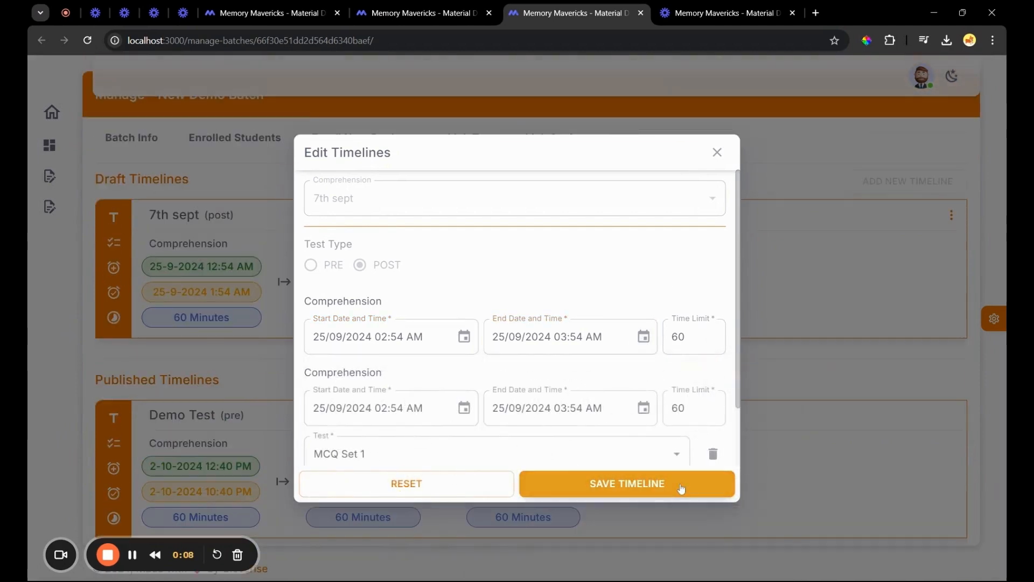